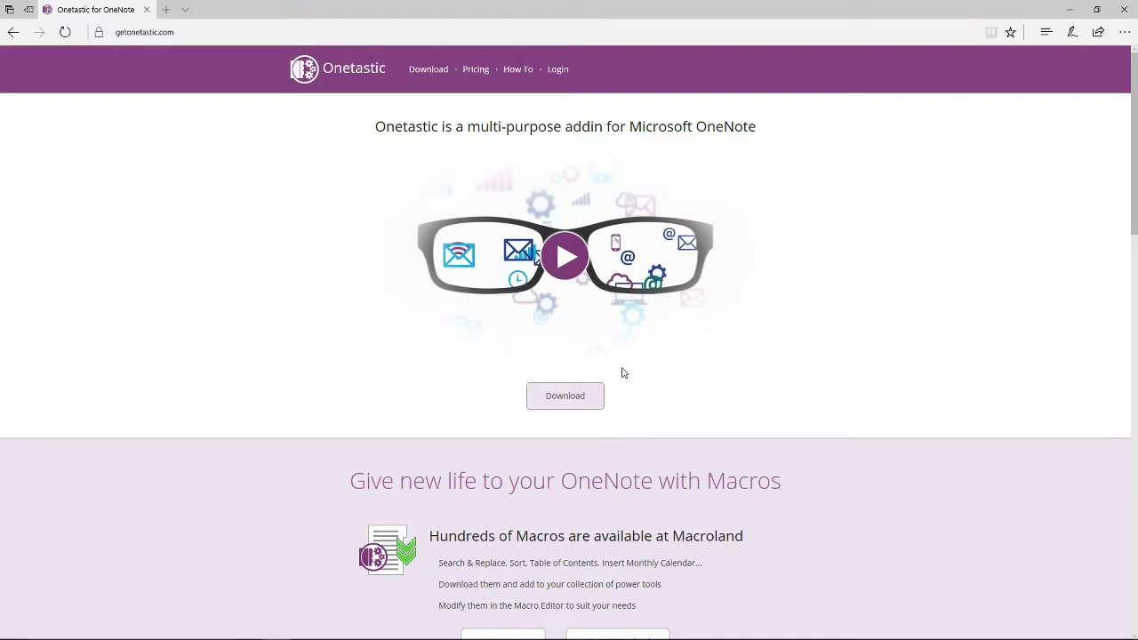
# Switch to OneNote and look through the New Releases, Want List, Websites and Articles sections of the Comics notebook
pyautogui.moveTo(391, 637)
pyautogui.click(450, 636)
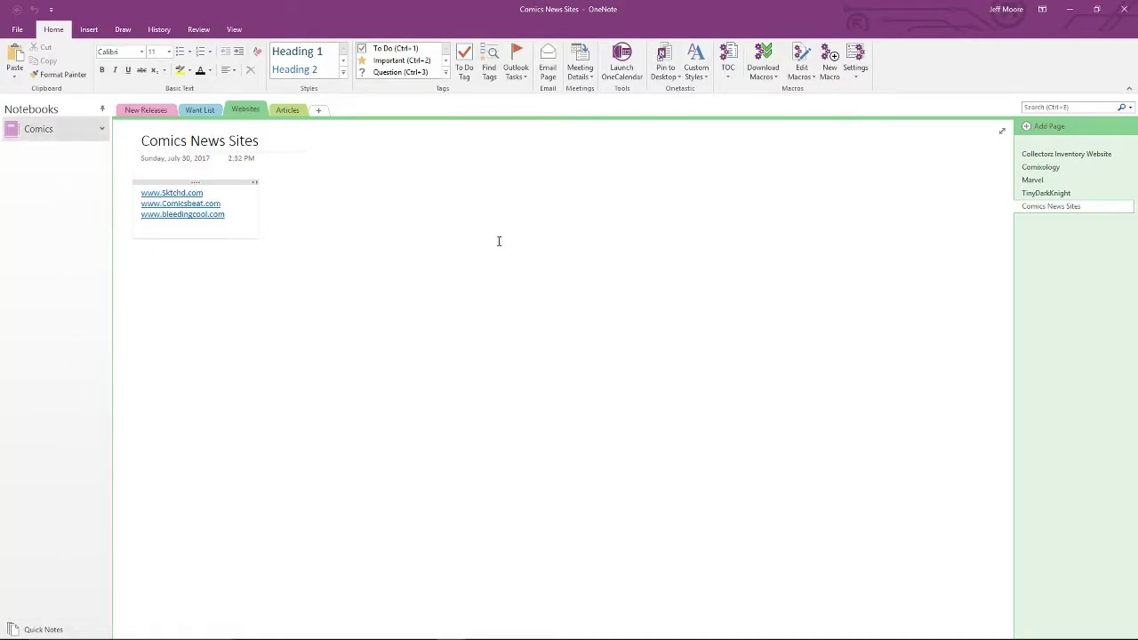
pyautogui.click(146, 109)
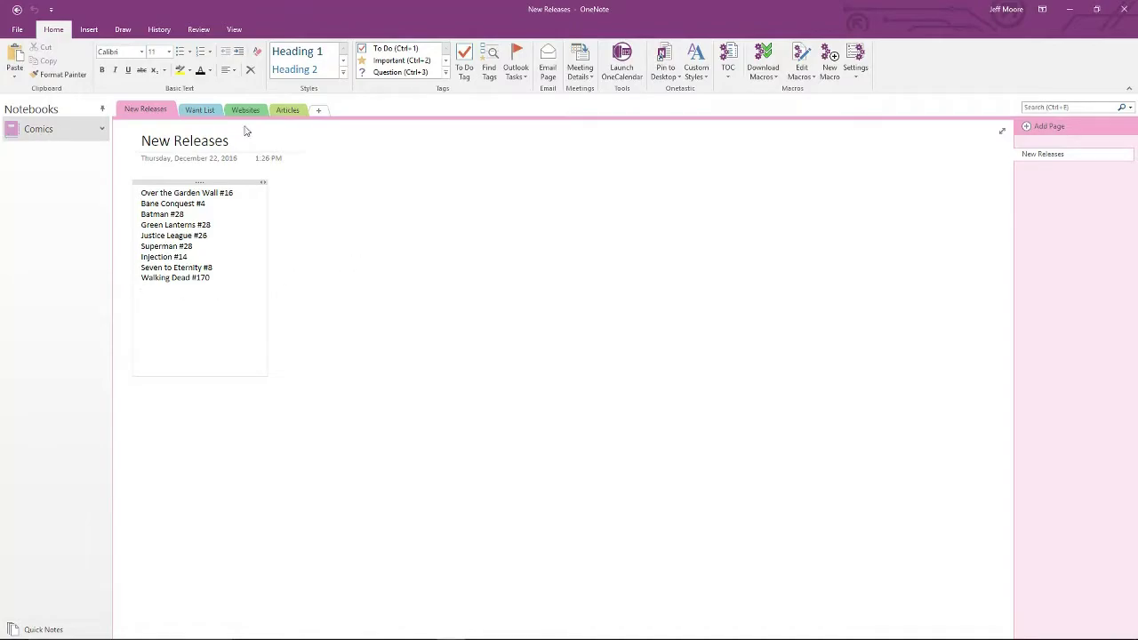
pyautogui.click(207, 112)
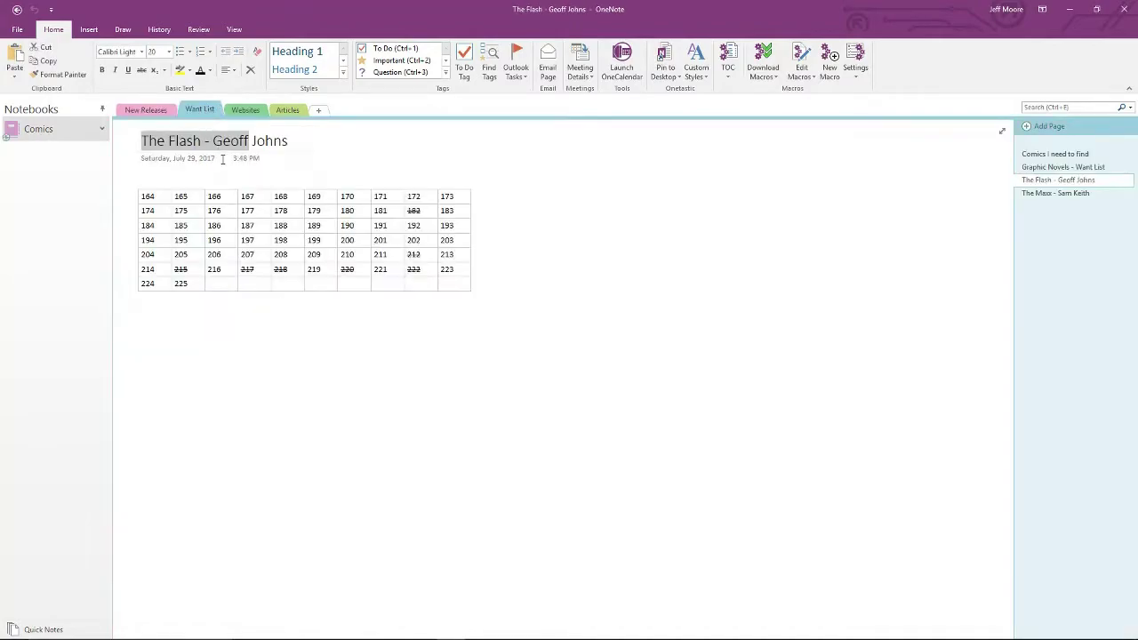
pyautogui.click(1051, 154)
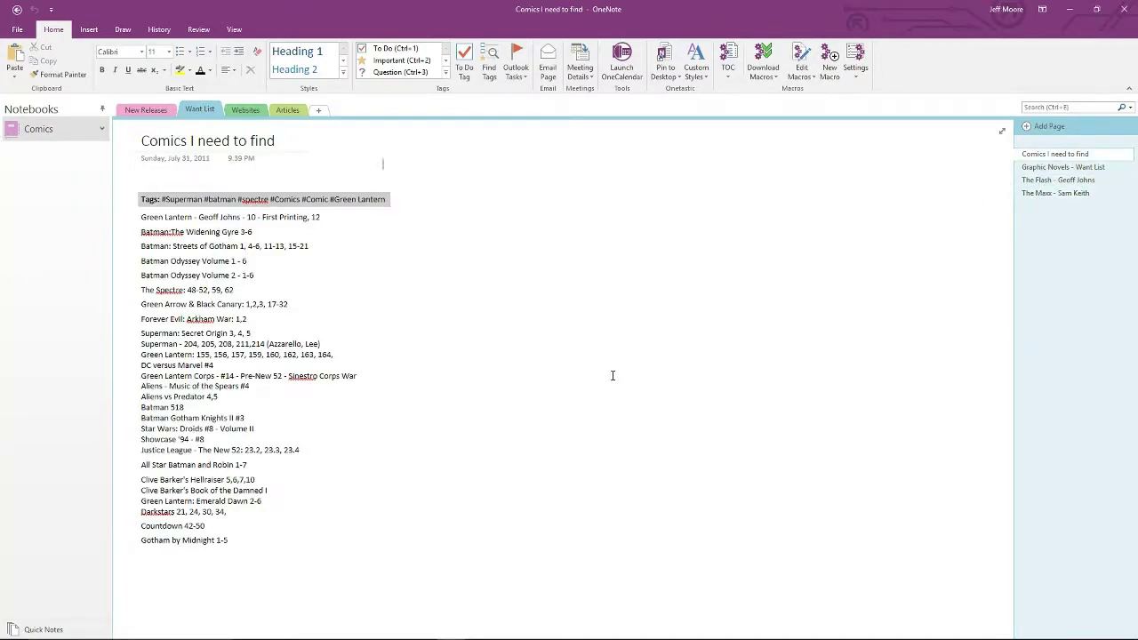
pyautogui.click(247, 110)
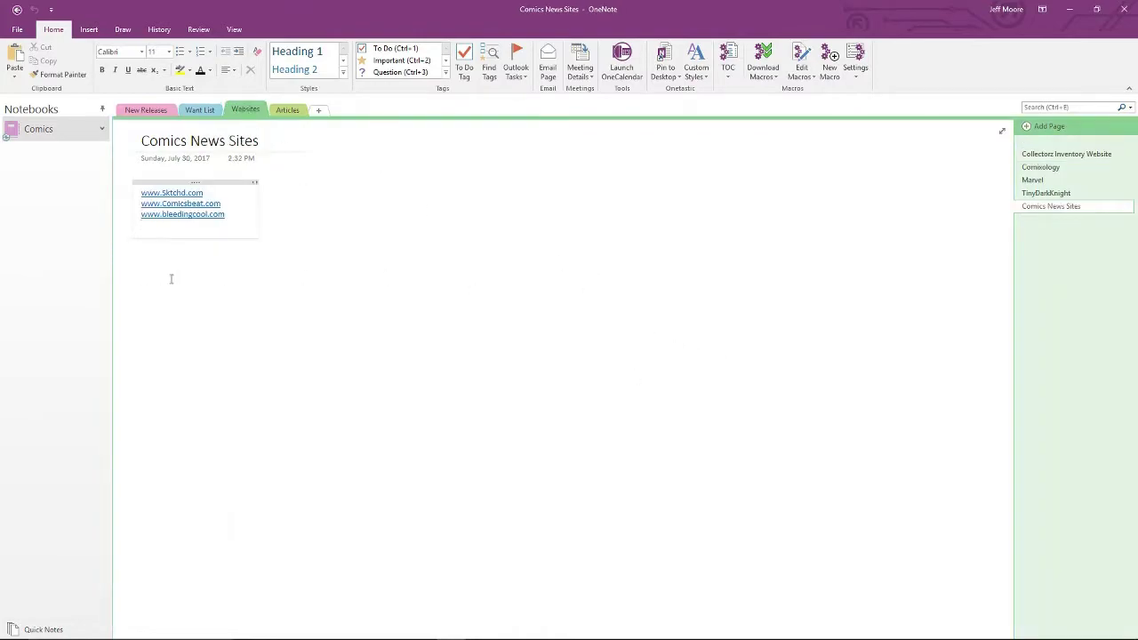
pyautogui.click(241, 236)
pyautogui.click(283, 110)
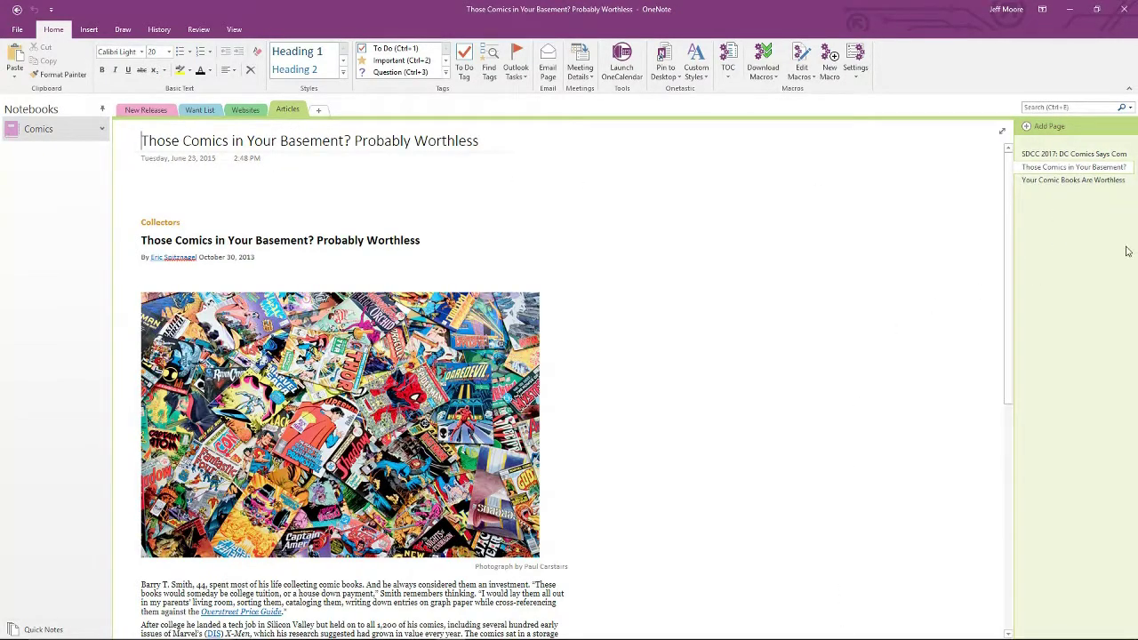
# Compare the New Releases and Want List sections, and view the Graphic Novels, The Flash and The Maxx pages in Want List
pyautogui.click(145, 110)
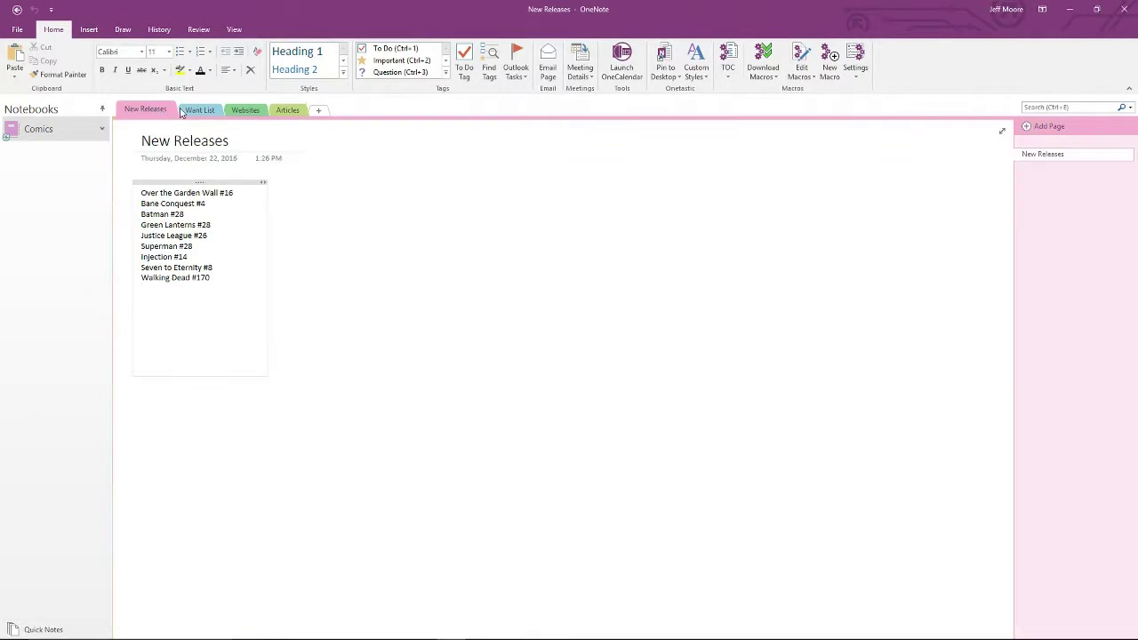
pyautogui.click(203, 110)
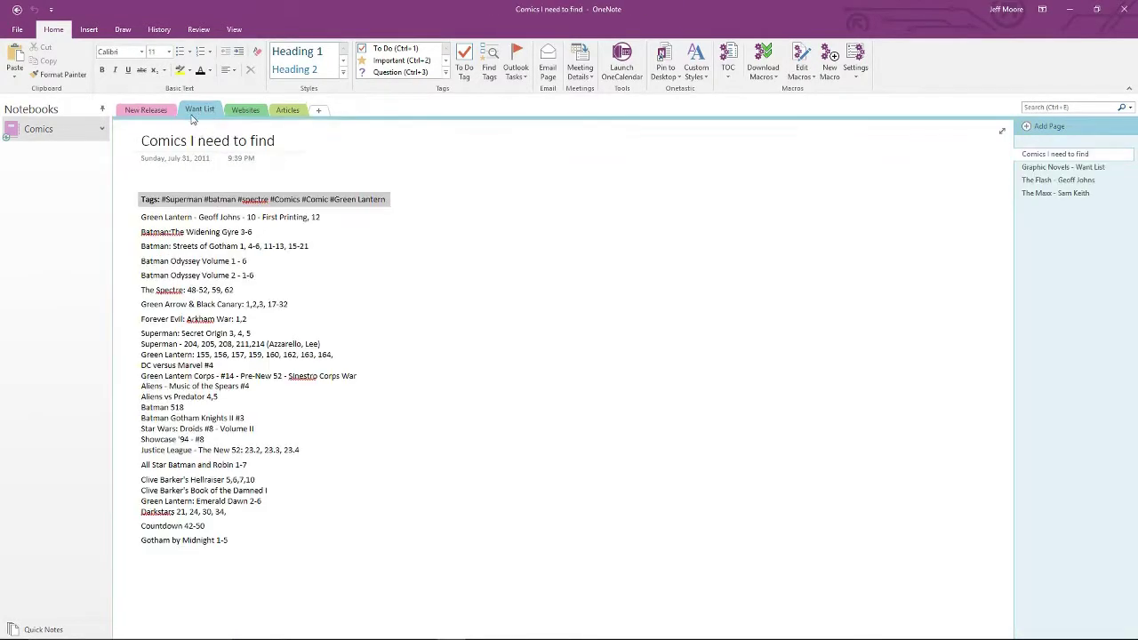
pyautogui.click(163, 111)
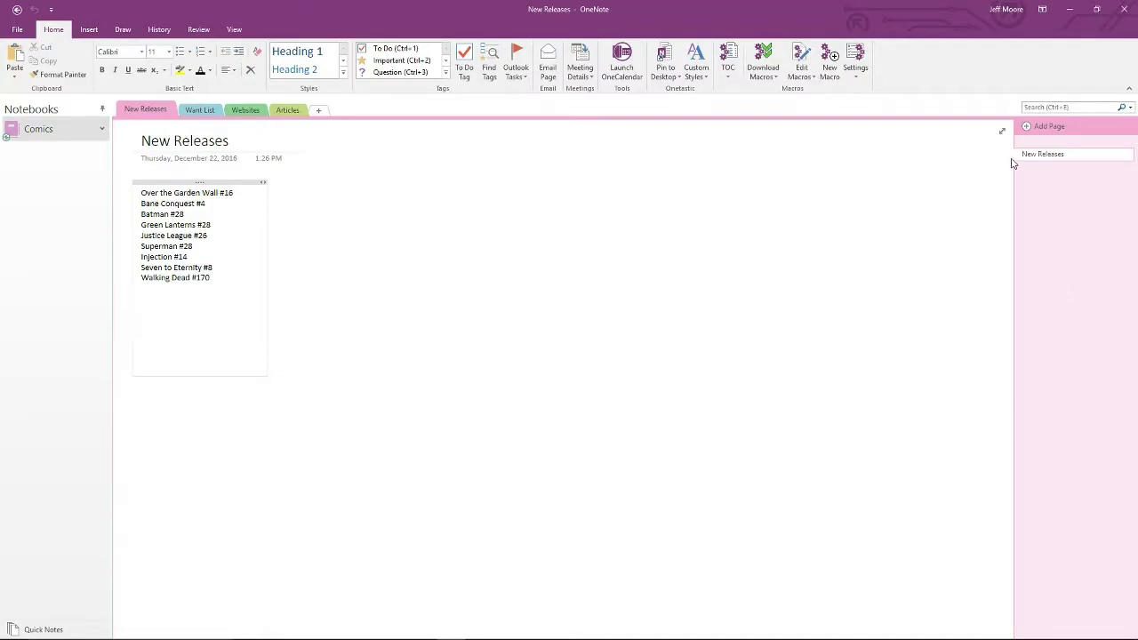
pyautogui.click(199, 109)
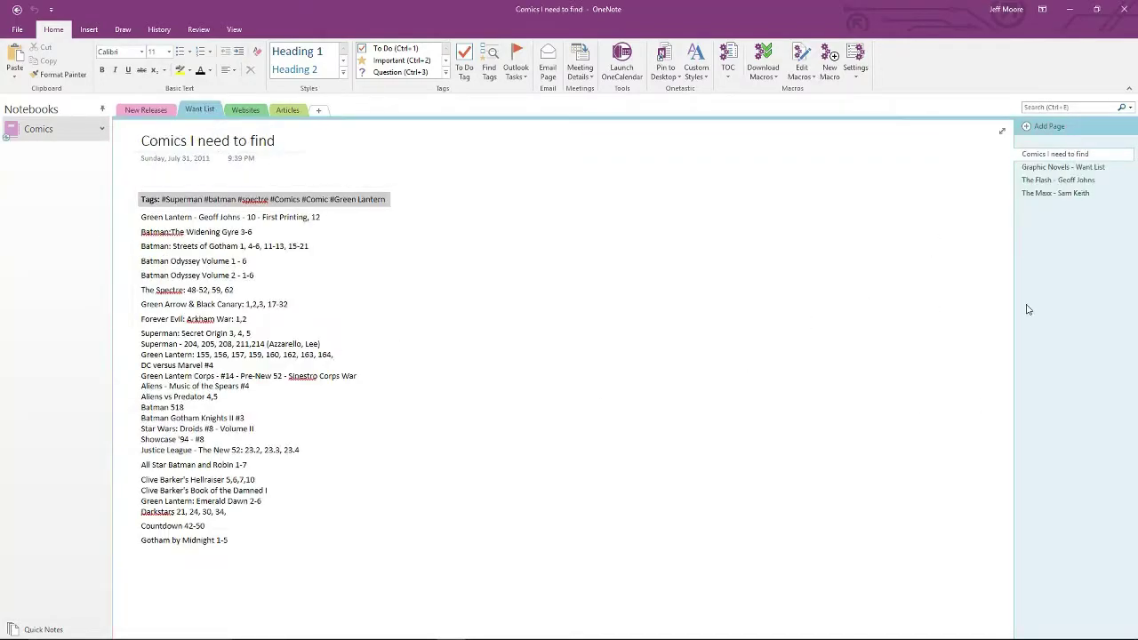
pyautogui.click(1067, 168)
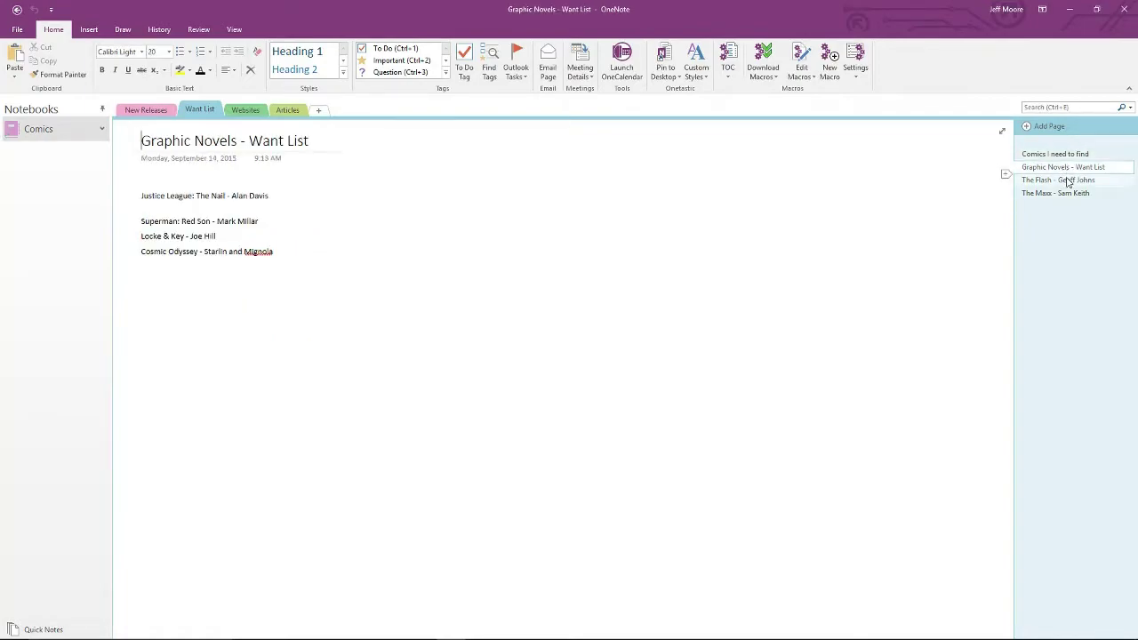
pyautogui.click(1067, 181)
pyautogui.click(1063, 193)
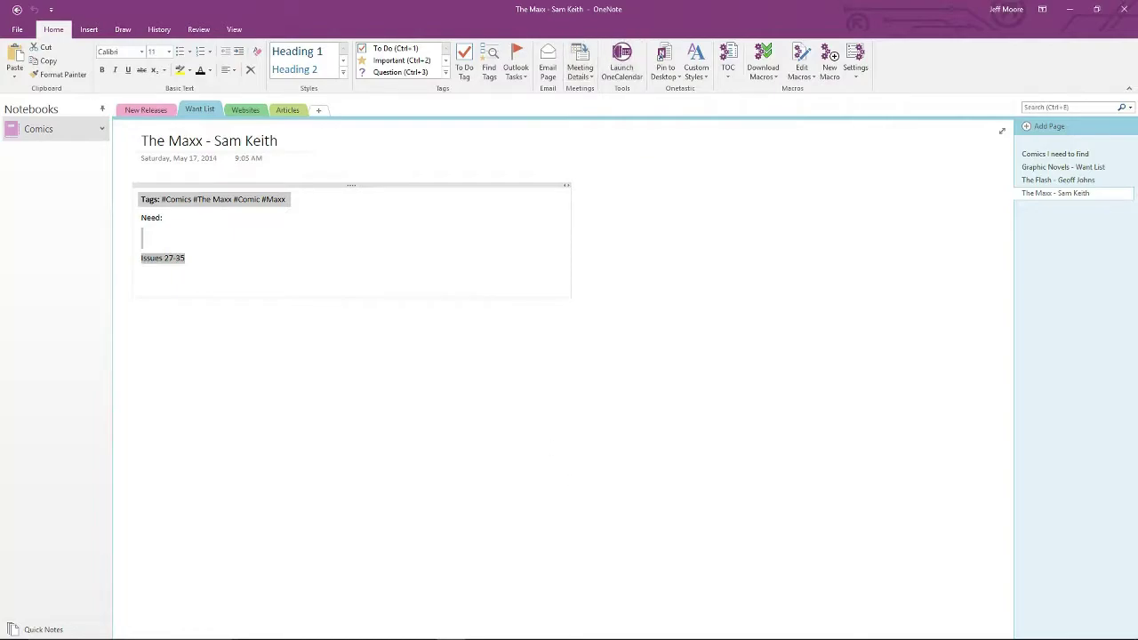
# Switch to Edge and open the Onetastic download page to view the available versions
pyautogui.moveTo(197, 625)
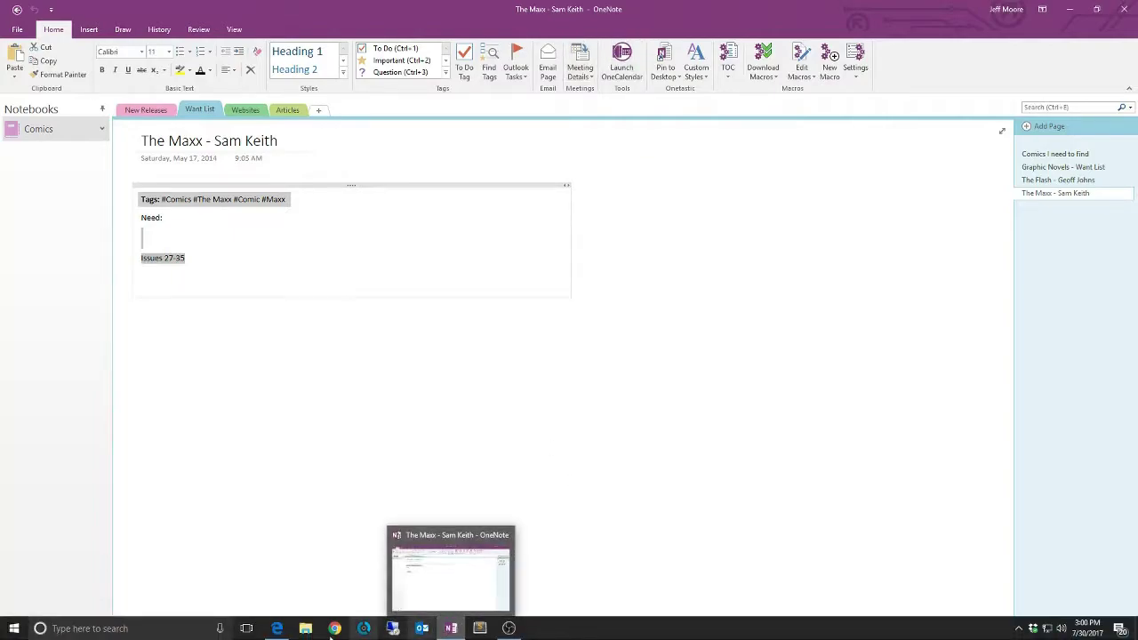
pyautogui.click(275, 633)
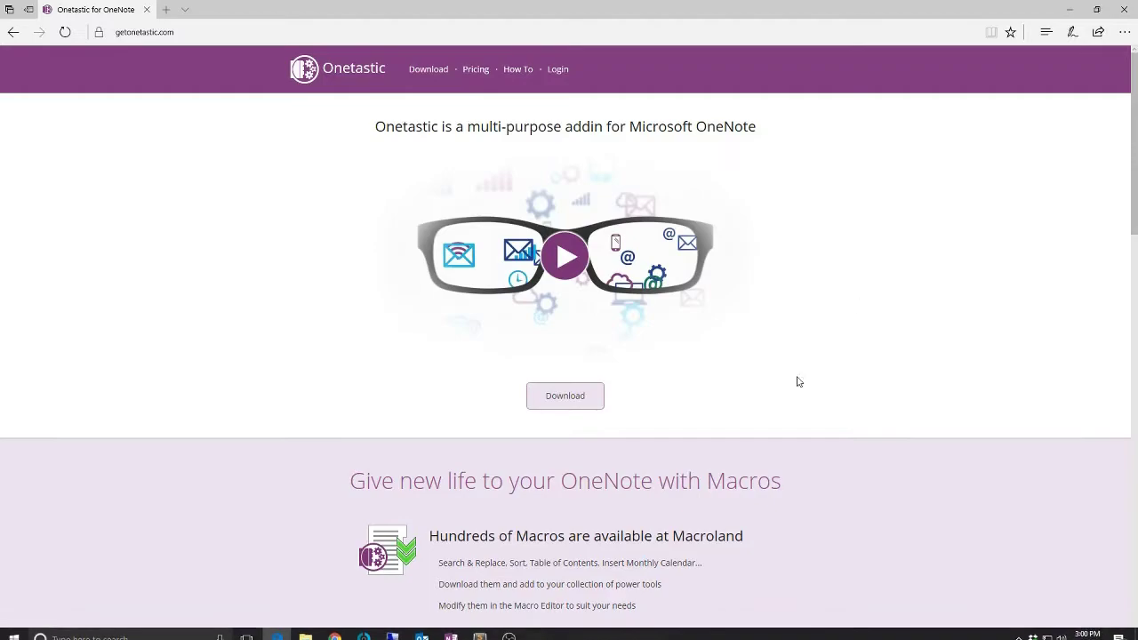
pyautogui.click(575, 397)
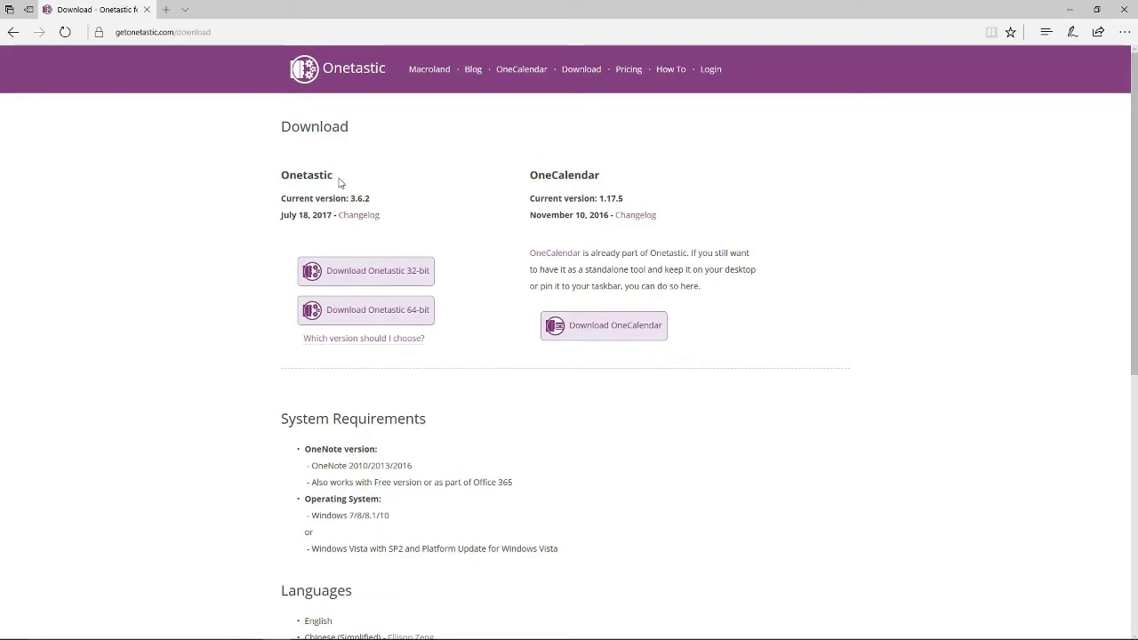
pyautogui.moveTo(846, 620)
pyautogui.click(587, 329)
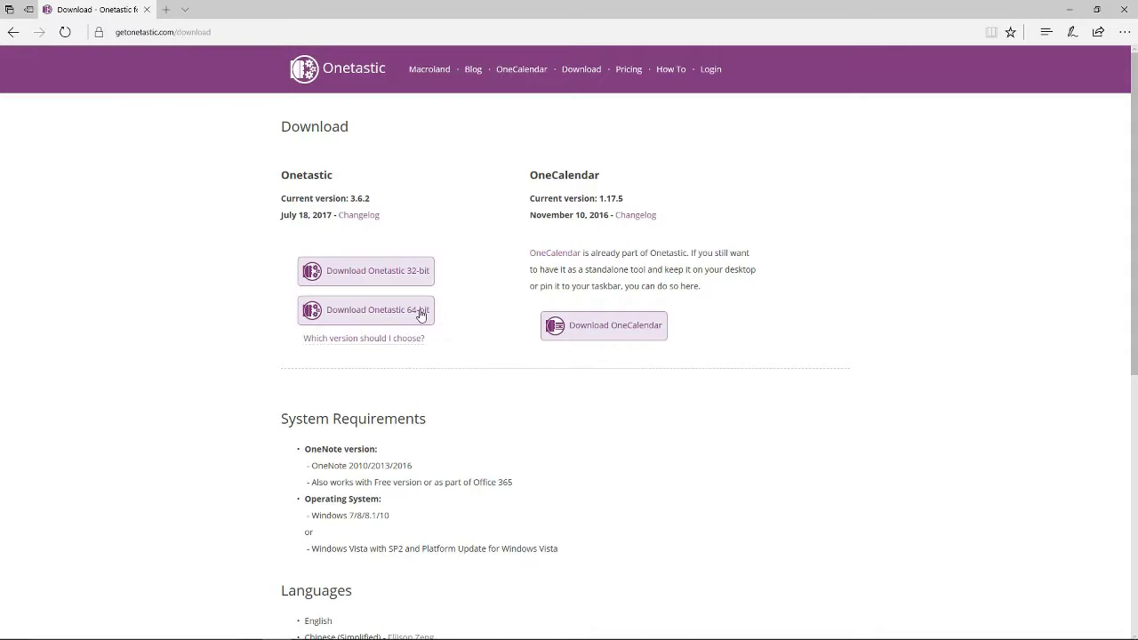
# Check in OneNote's About information whether it is 32-bit or 64-bit, and return to the Onetastic download page in Edge
pyautogui.moveTo(307, 633)
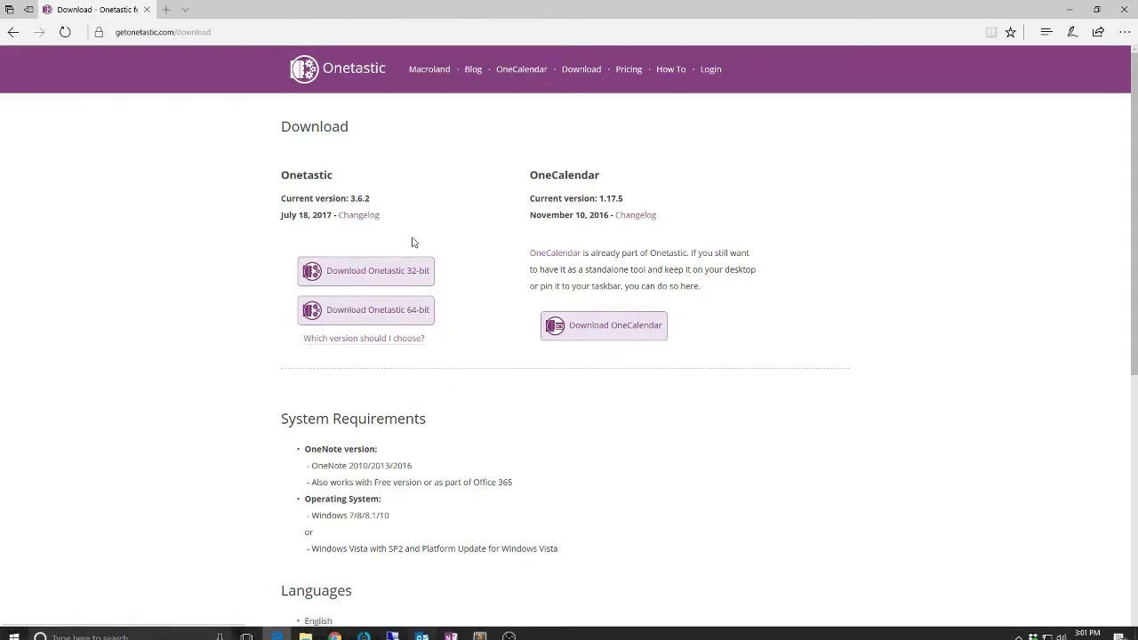
pyautogui.moveTo(404, 628)
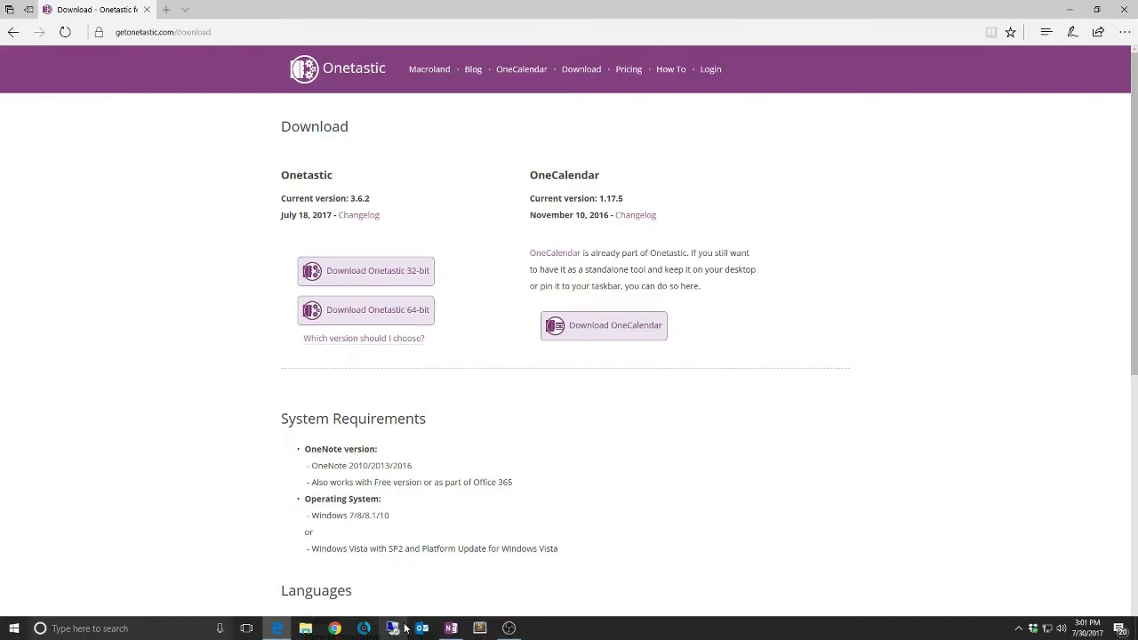
pyautogui.click(451, 629)
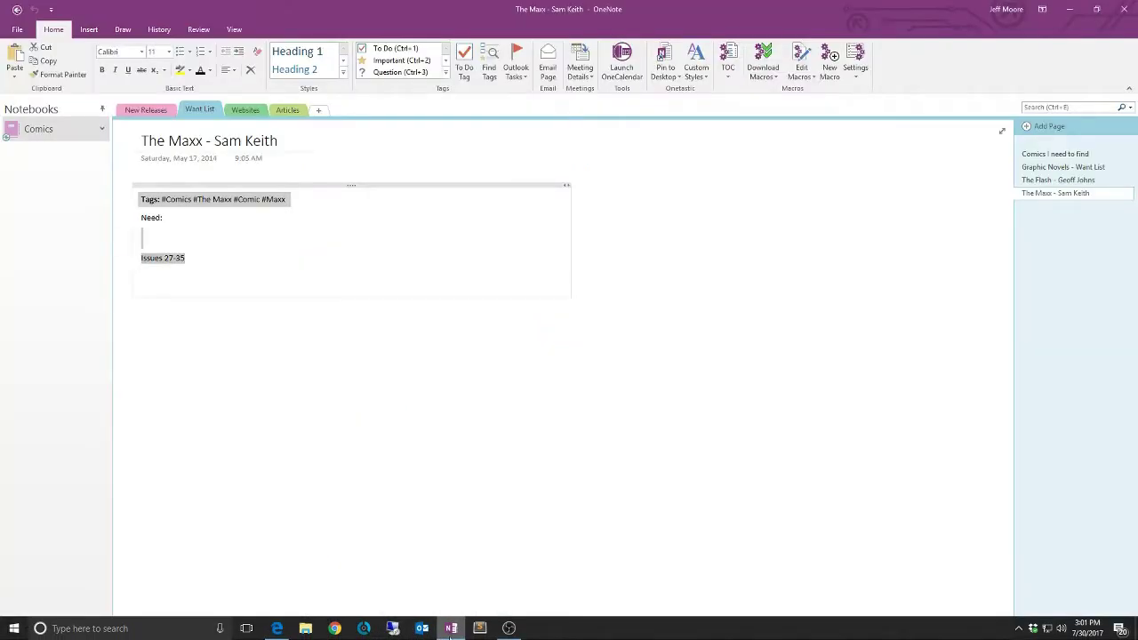
pyautogui.click(17, 29)
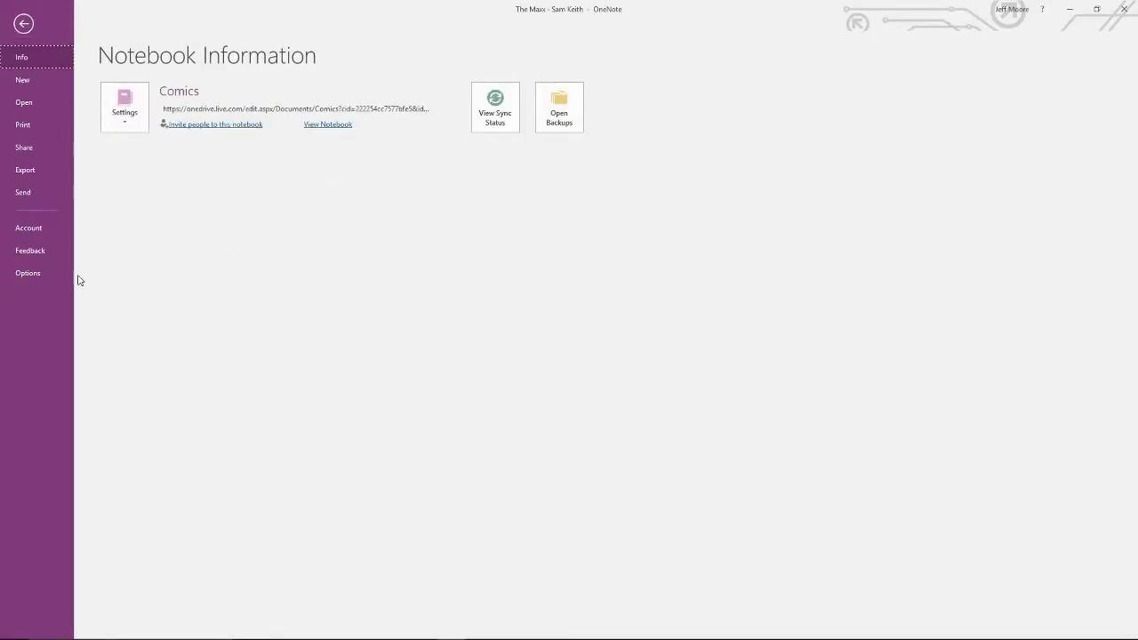
pyautogui.click(35, 236)
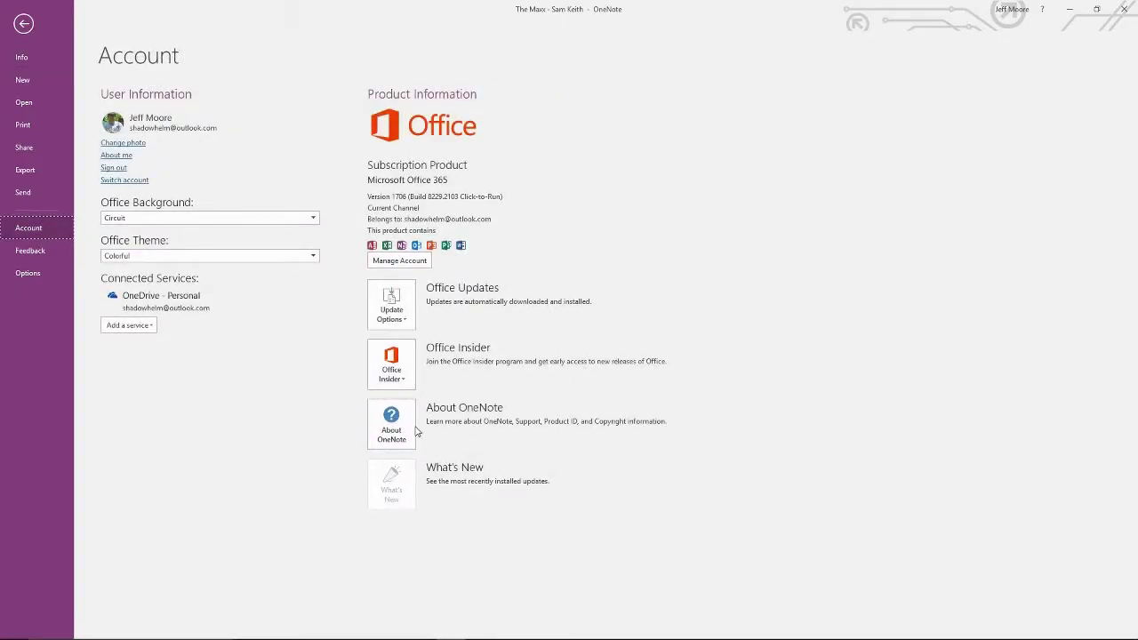
pyautogui.click(394, 419)
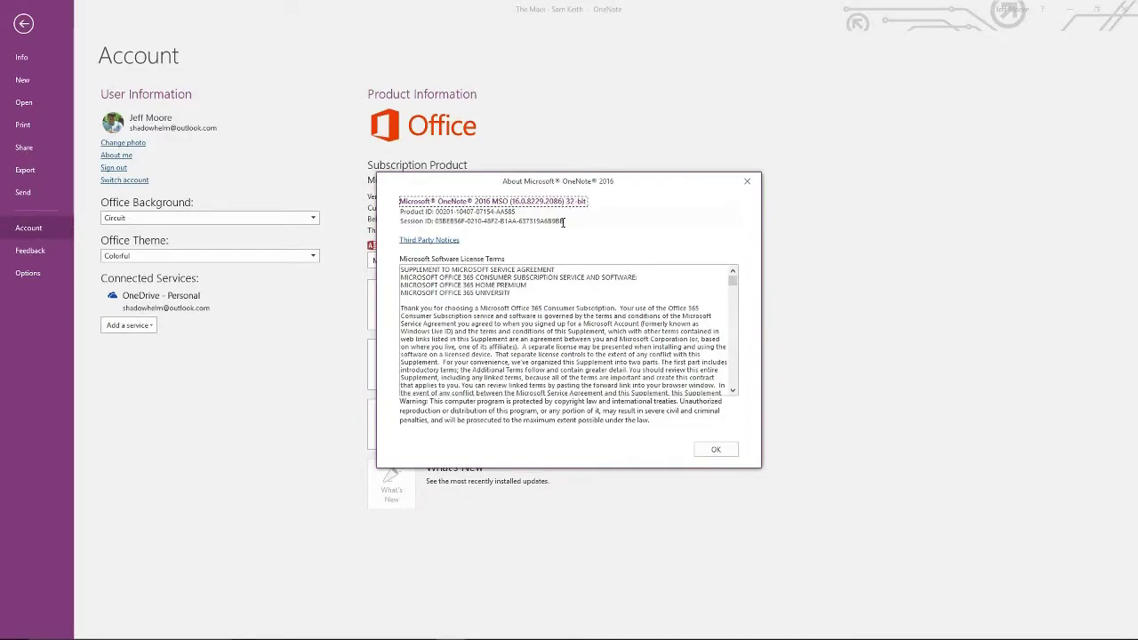
pyautogui.click(718, 449)
pyautogui.click(27, 27)
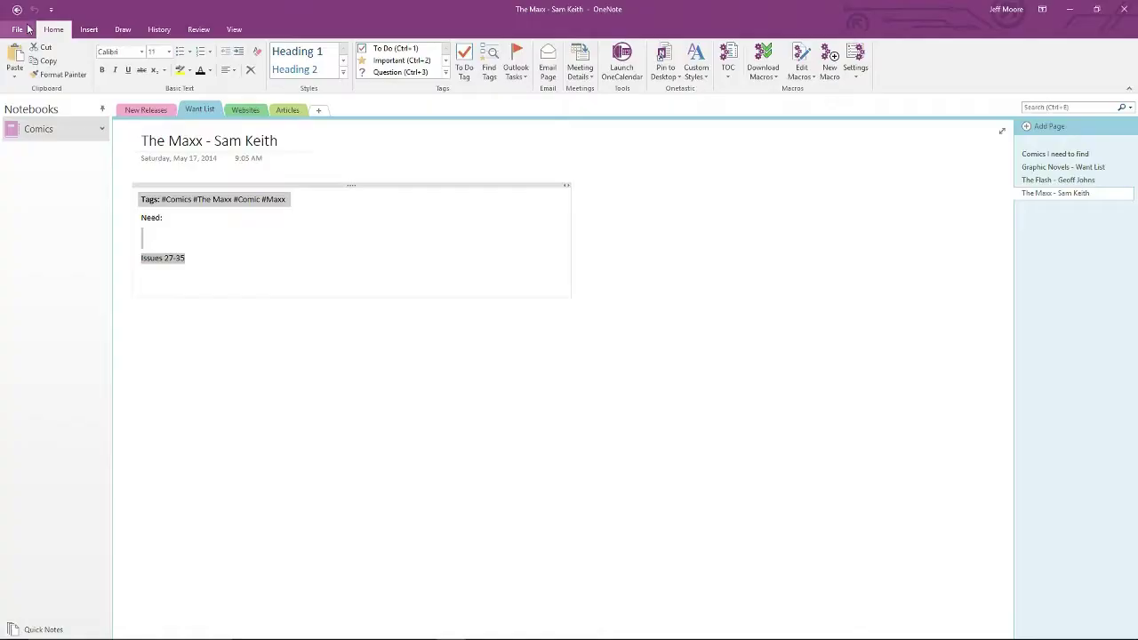
pyautogui.moveTo(308, 615)
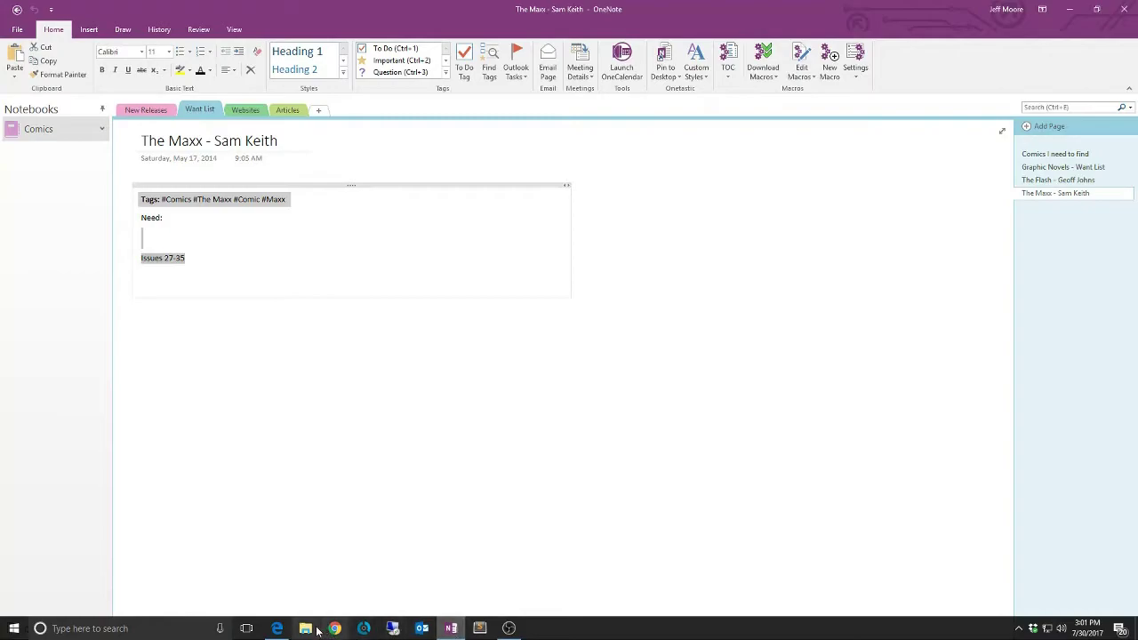
pyautogui.click(277, 628)
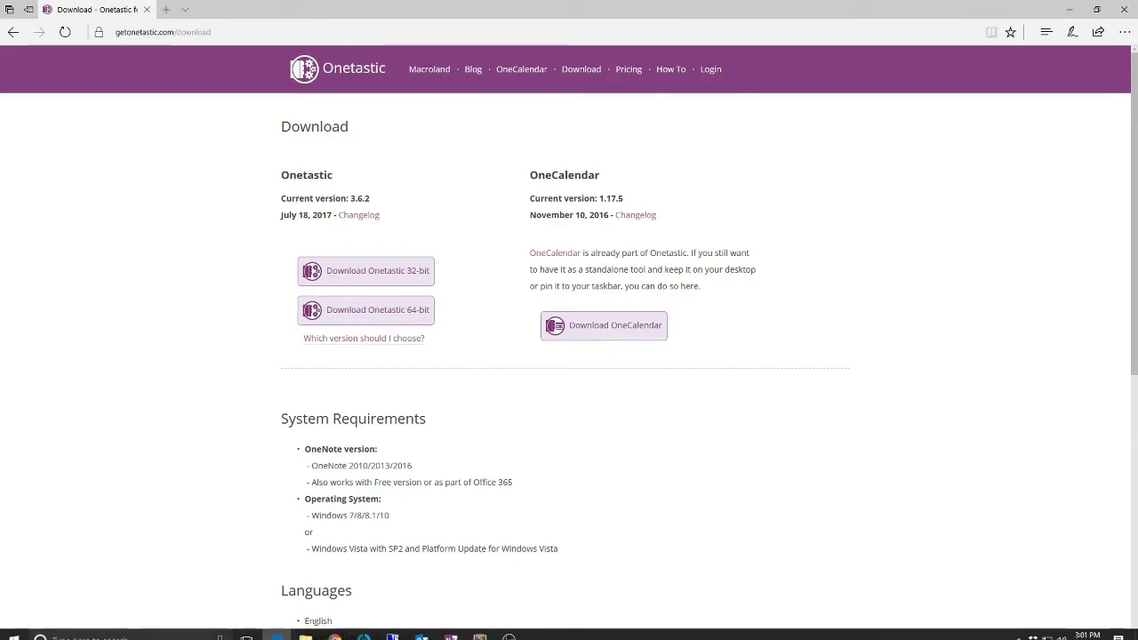
# Switch to OneNote, launch OneCalendar to view the monthly page calendar, and close it
pyautogui.click(451, 634)
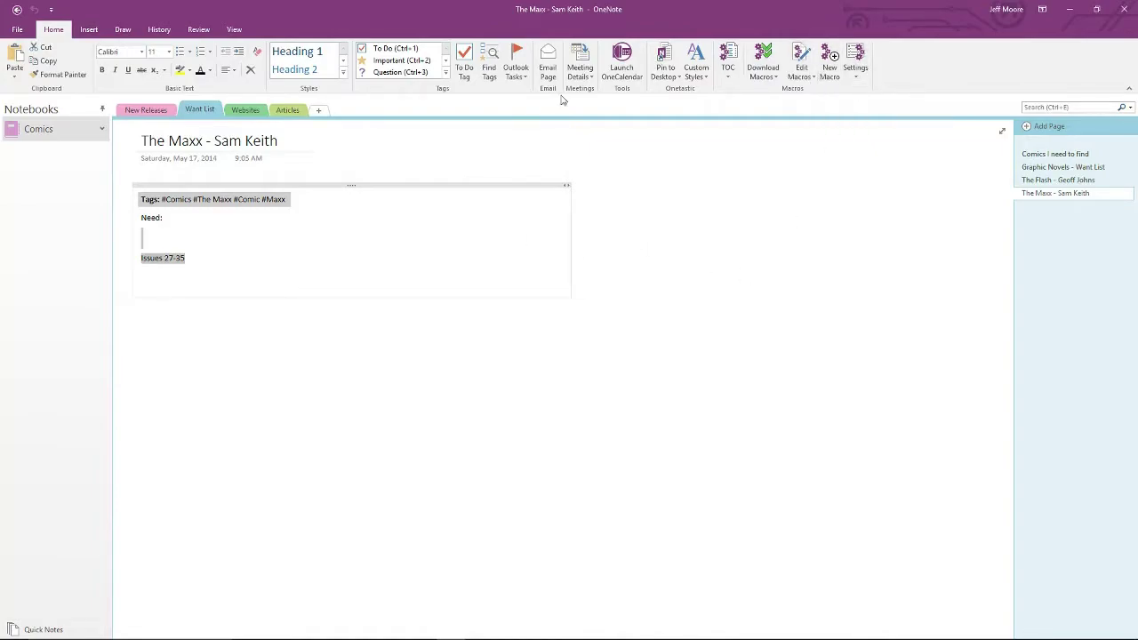
pyautogui.click(630, 79)
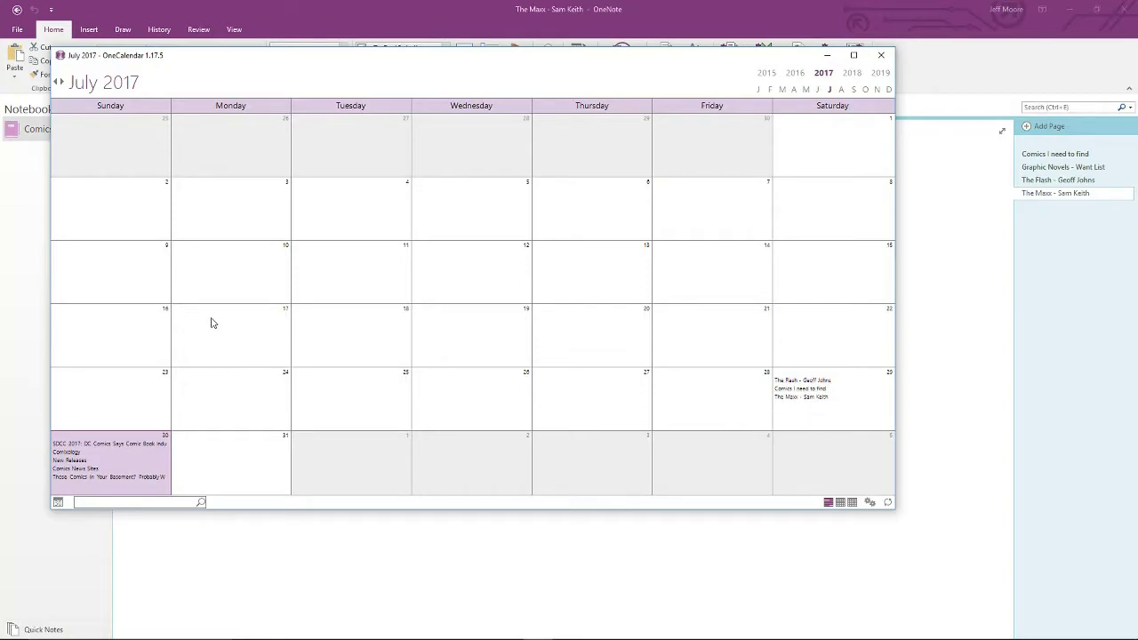
pyautogui.click(881, 55)
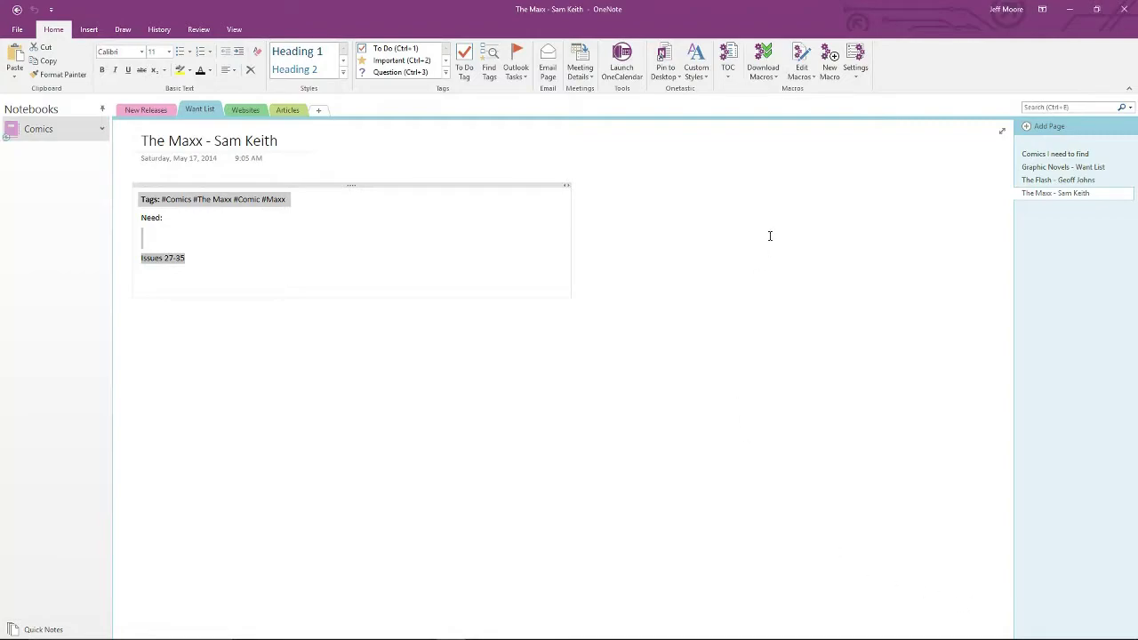
# Find the Resize Images macro in the Image category of the downloadable Onetastic macros and install it
pyautogui.click(776, 78)
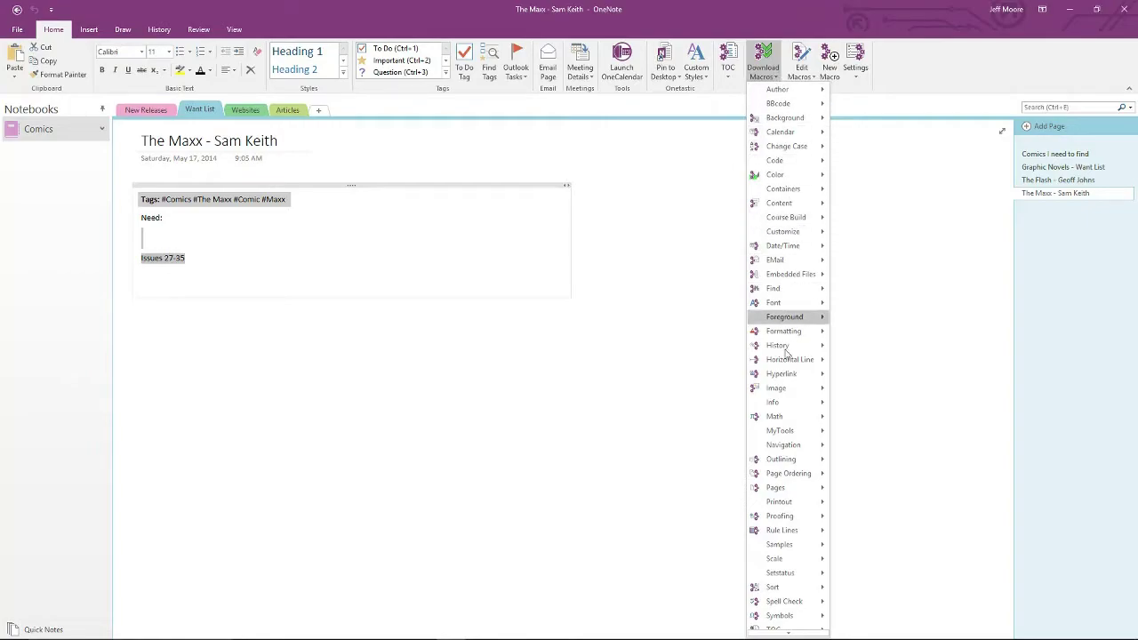
pyautogui.moveTo(774, 403)
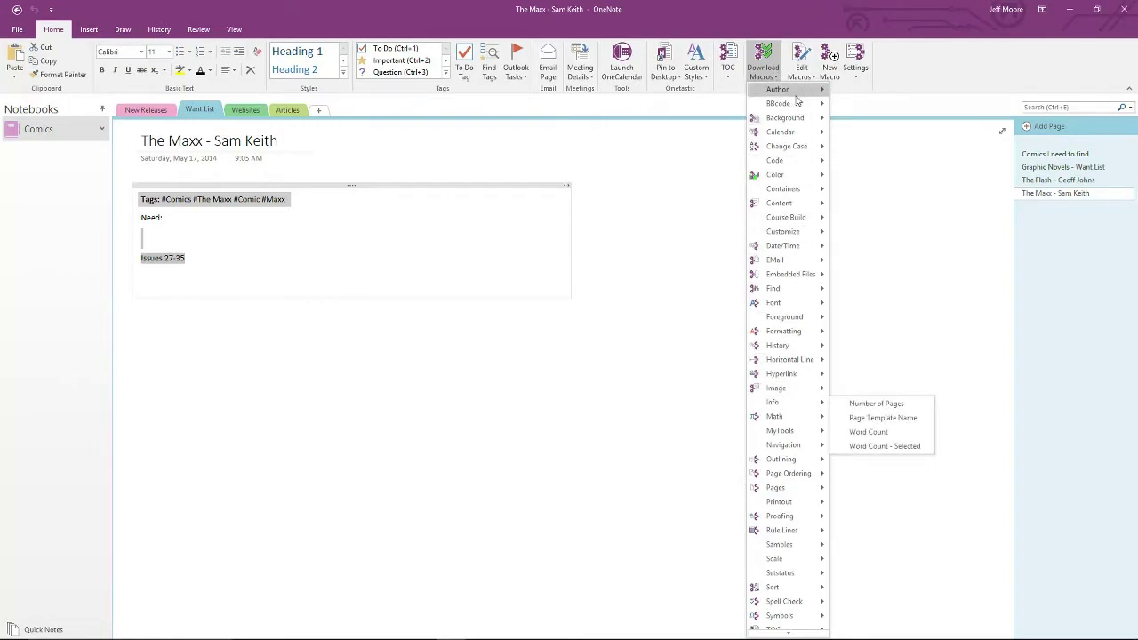
pyautogui.moveTo(797, 96)
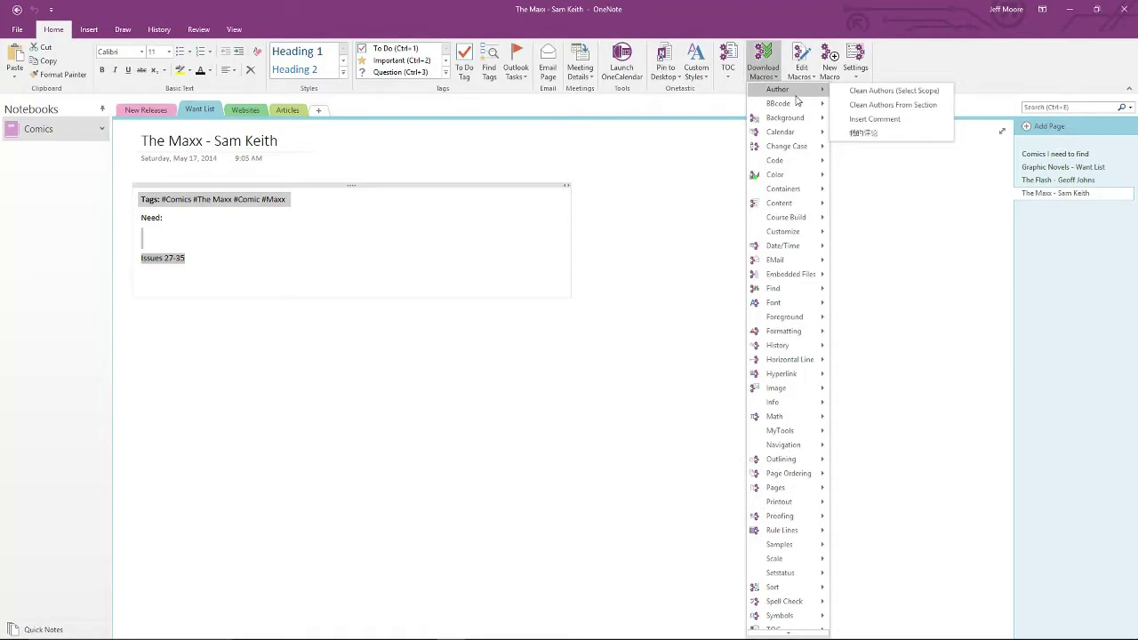
pyautogui.moveTo(801, 388)
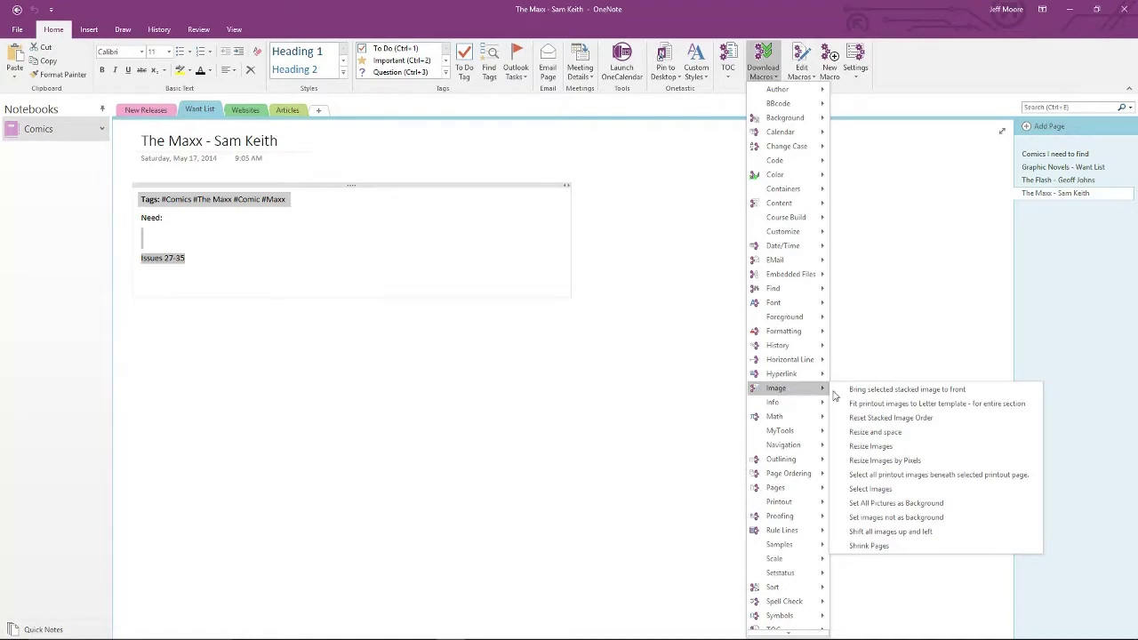
pyautogui.click(905, 450)
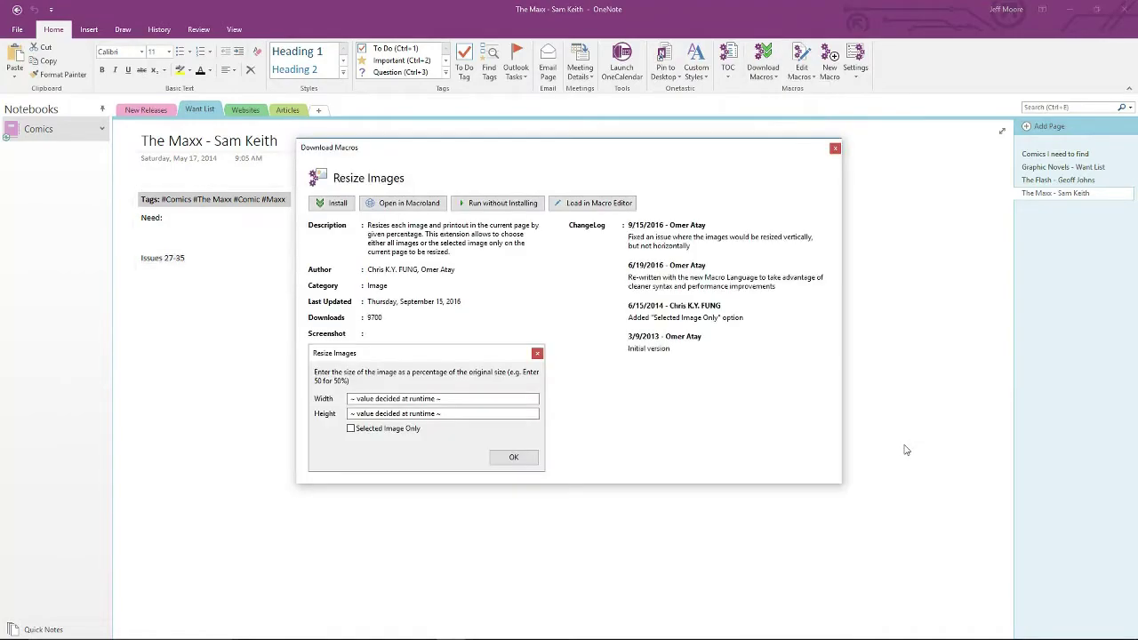
pyautogui.click(330, 208)
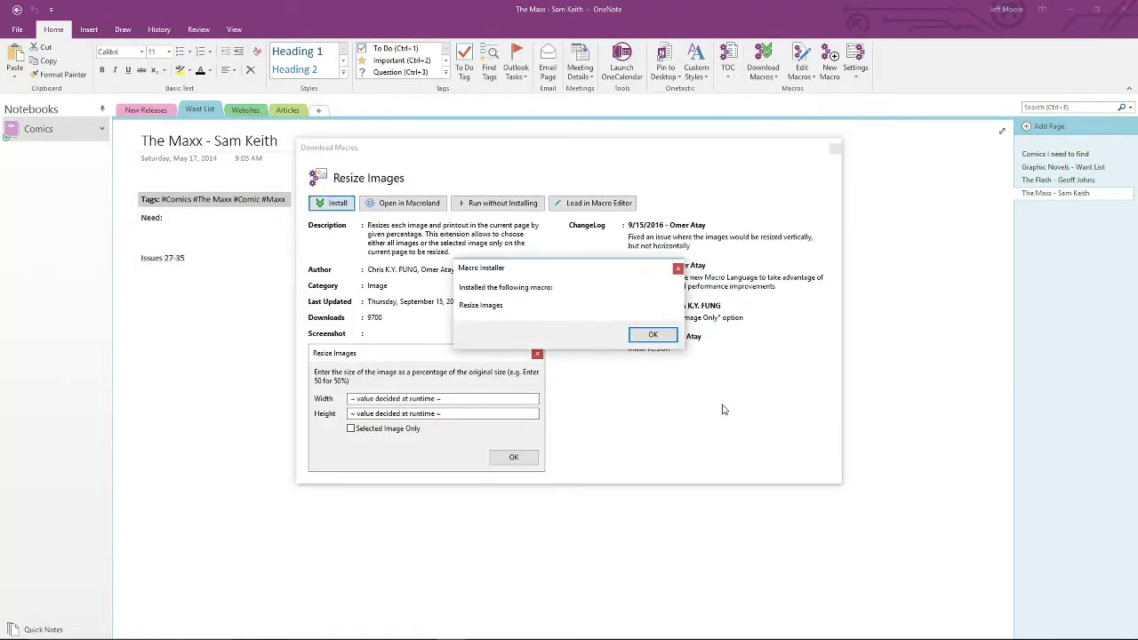
pyautogui.click(654, 335)
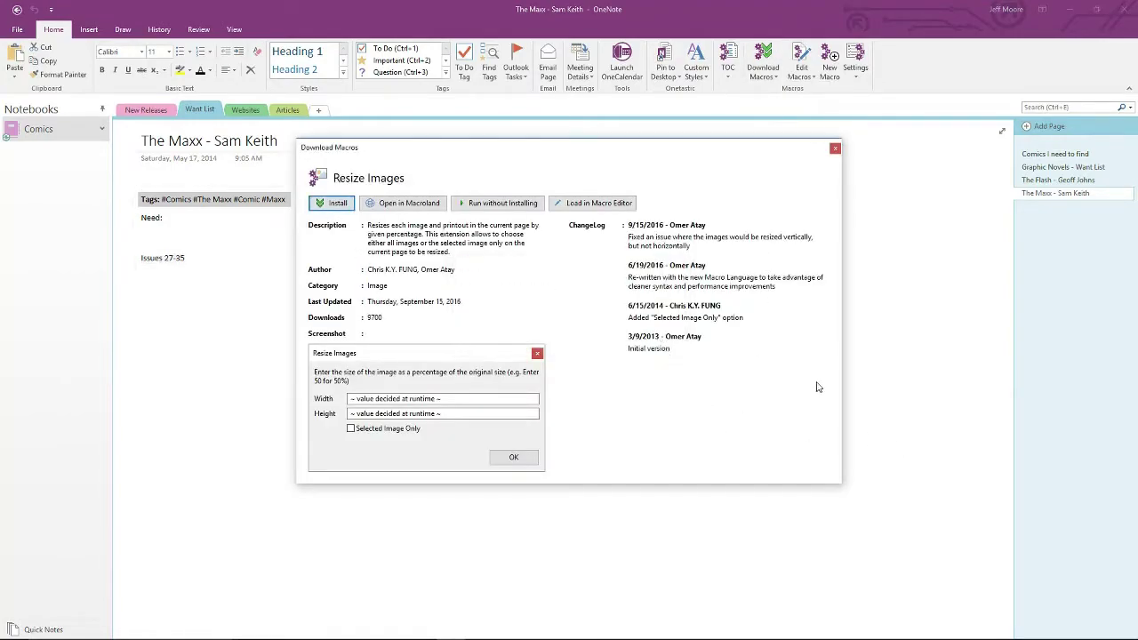
# Close the Resize Images macro details and open the Articles section of the Comics notebook
pyautogui.click(835, 150)
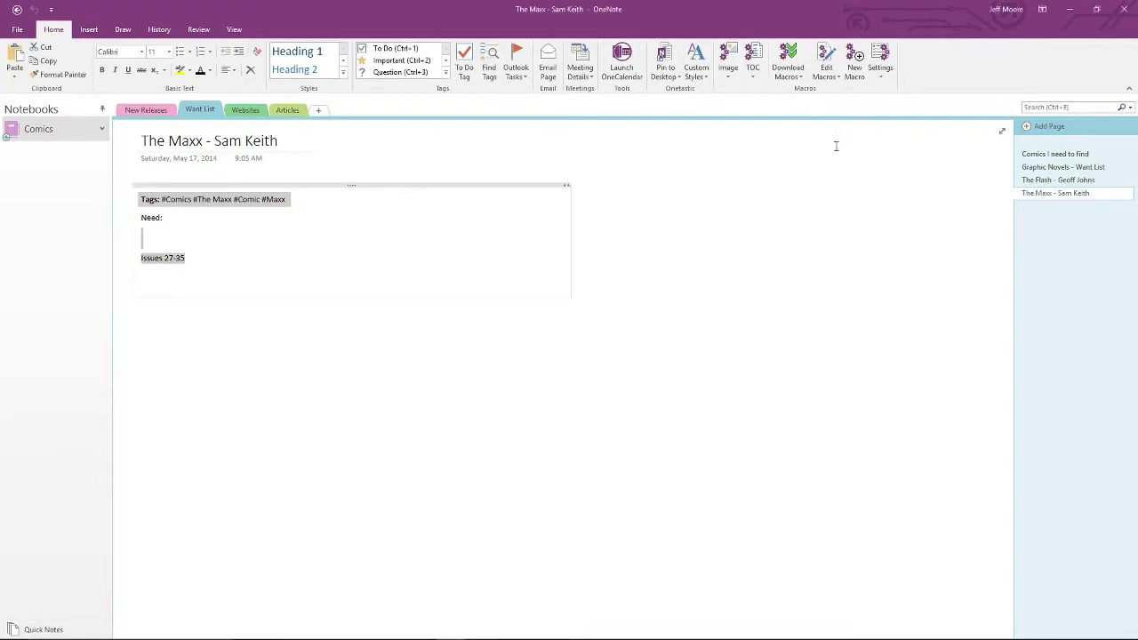
pyautogui.click(730, 78)
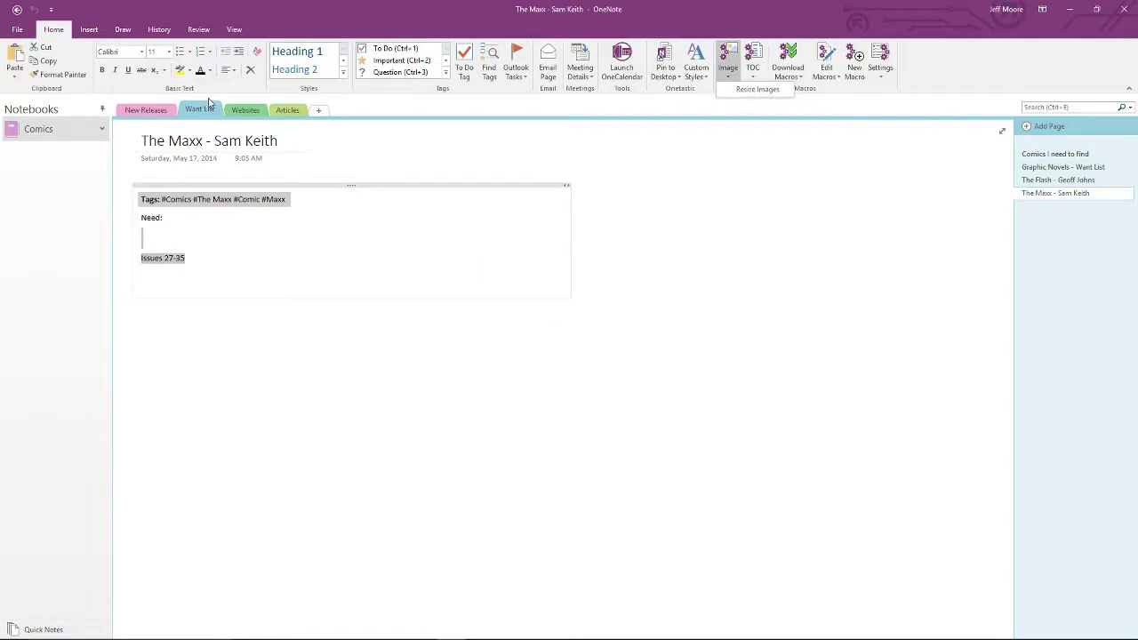
pyautogui.click(254, 111)
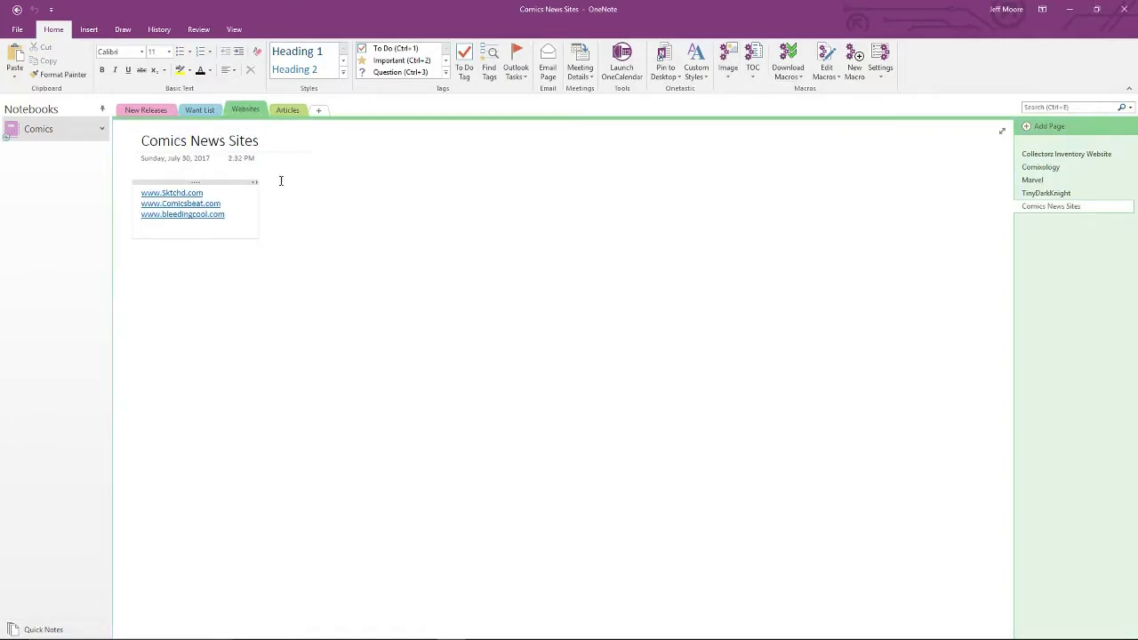
pyautogui.click(288, 111)
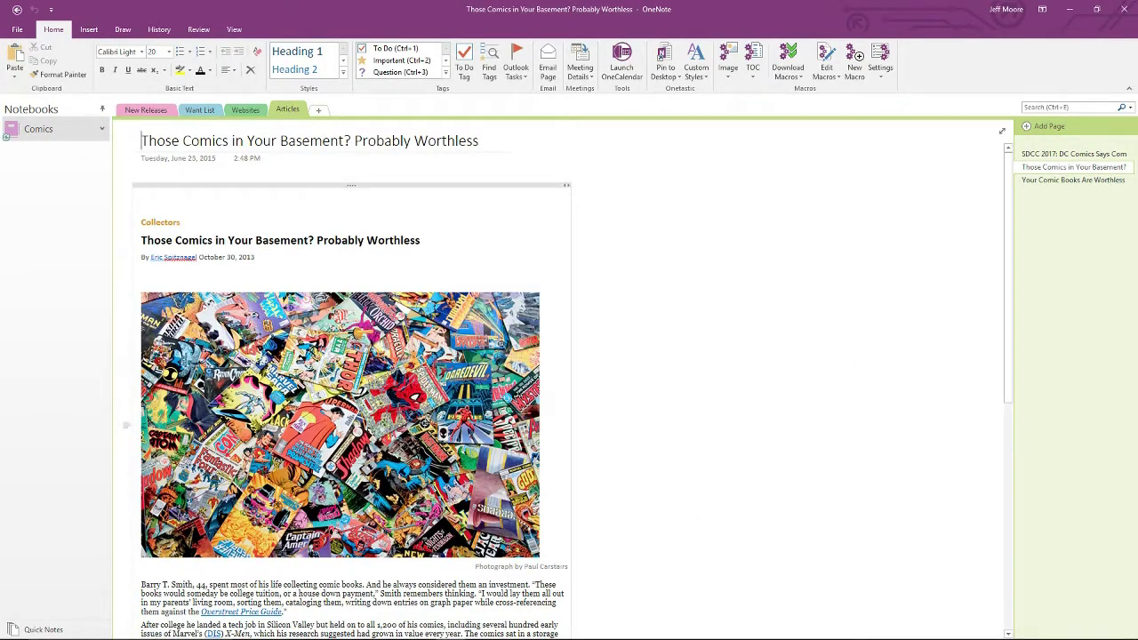
# Run the Resize Images macro on the comics photo in the article with width 70 and height 50 percent
pyautogui.click(279, 382)
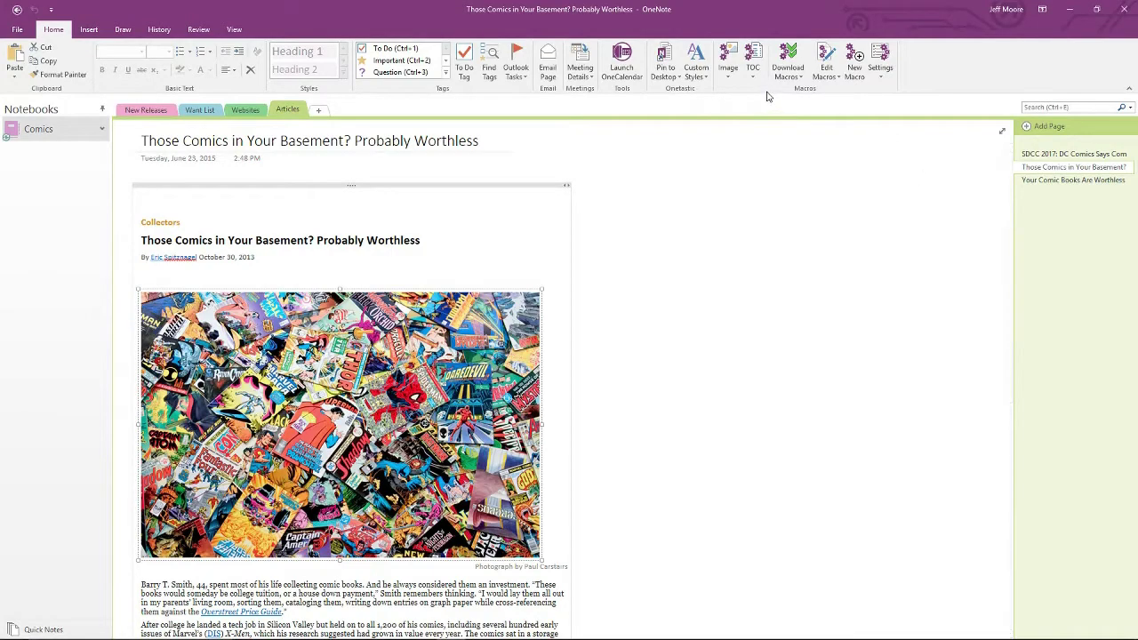
pyautogui.click(728, 78)
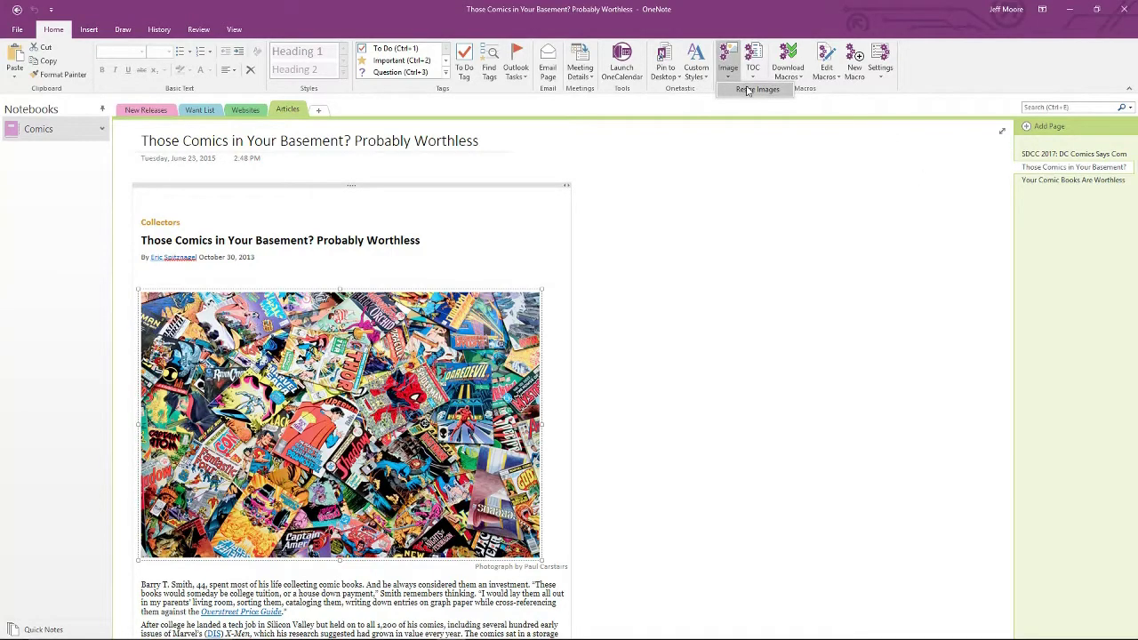
pyautogui.click(749, 92)
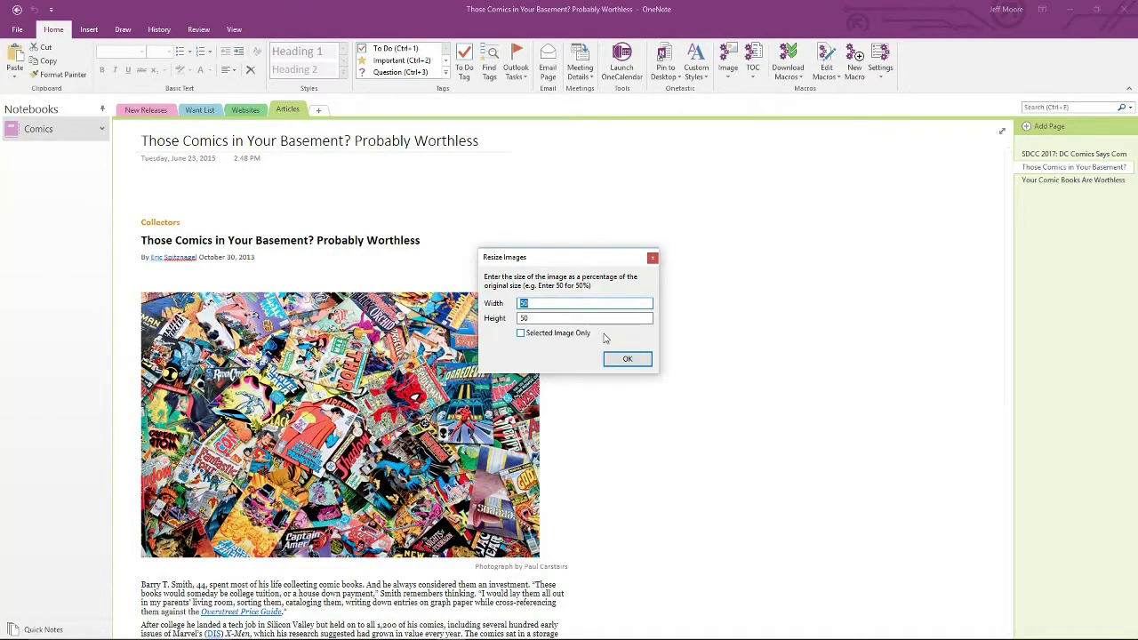
pyautogui.write('70')
pyautogui.click(637, 358)
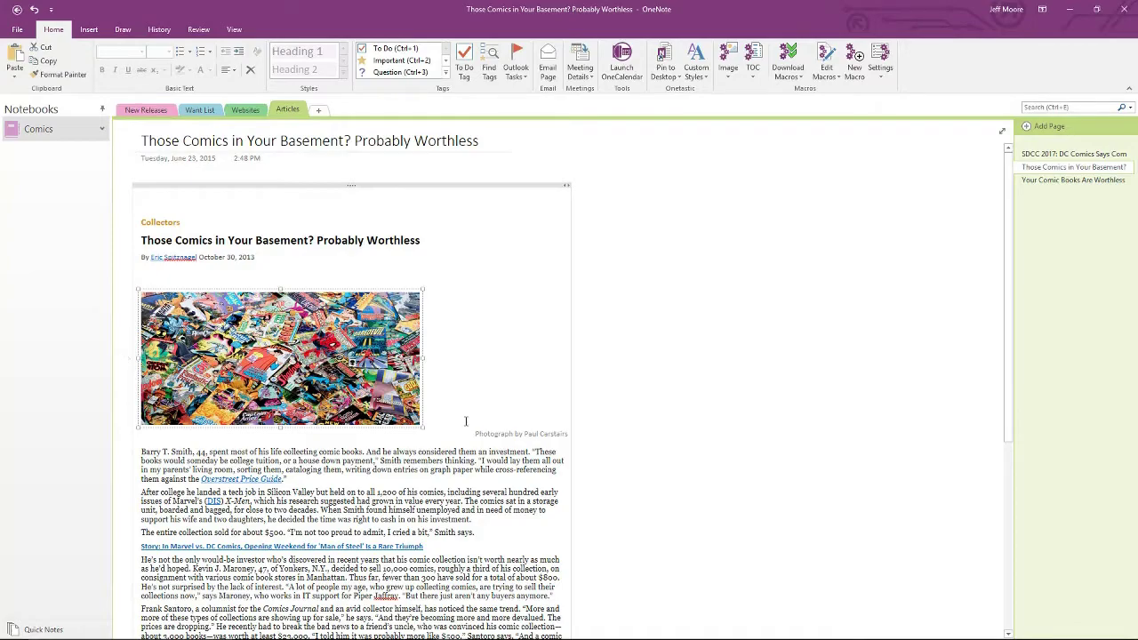
# Enlarge the comics photo freehand from its corner, and undo both size changes
pyautogui.moveTo(424, 428); pyautogui.dragTo(465, 378)
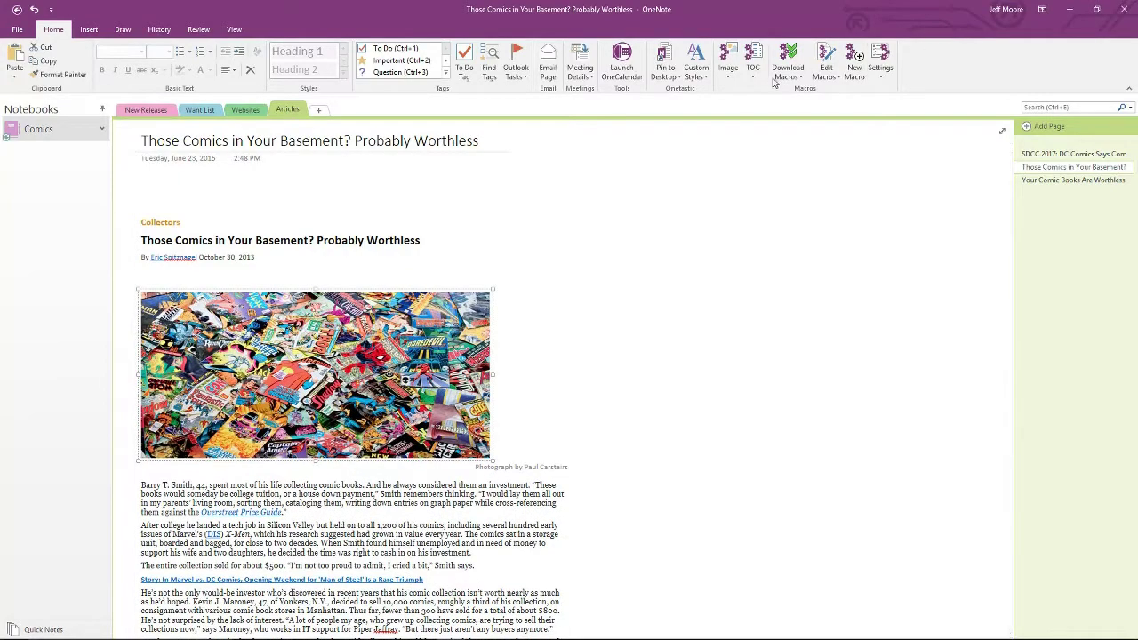
pyautogui.click(34, 10)
pyautogui.click(34, 10)
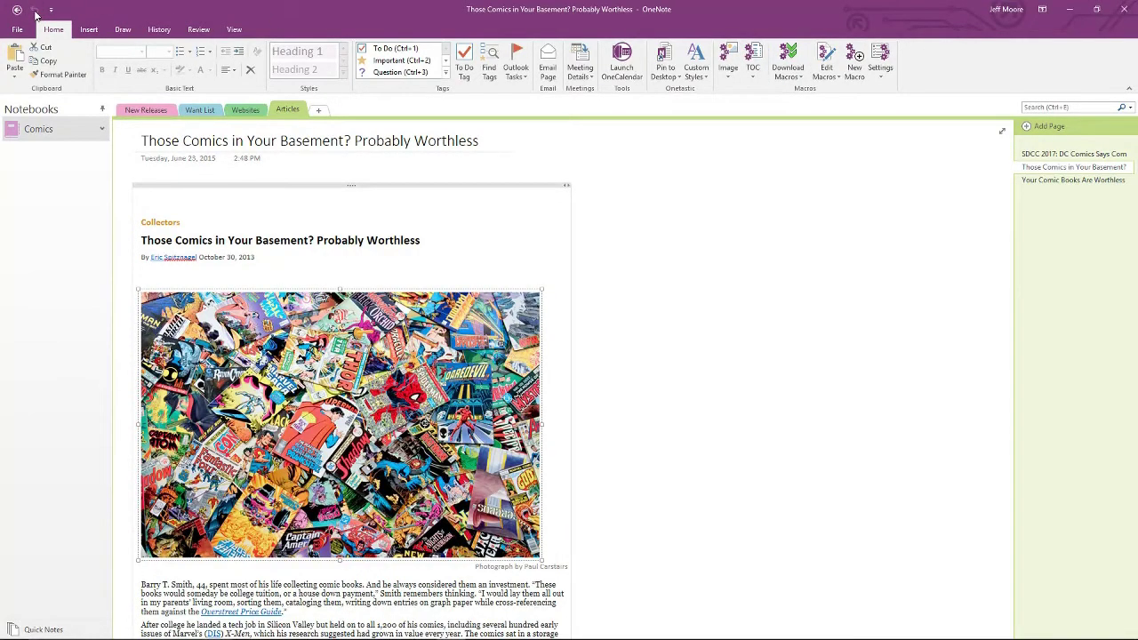
# Look through the TOC category of the downloadable Onetastic macros and close the list
pyautogui.click(794, 78)
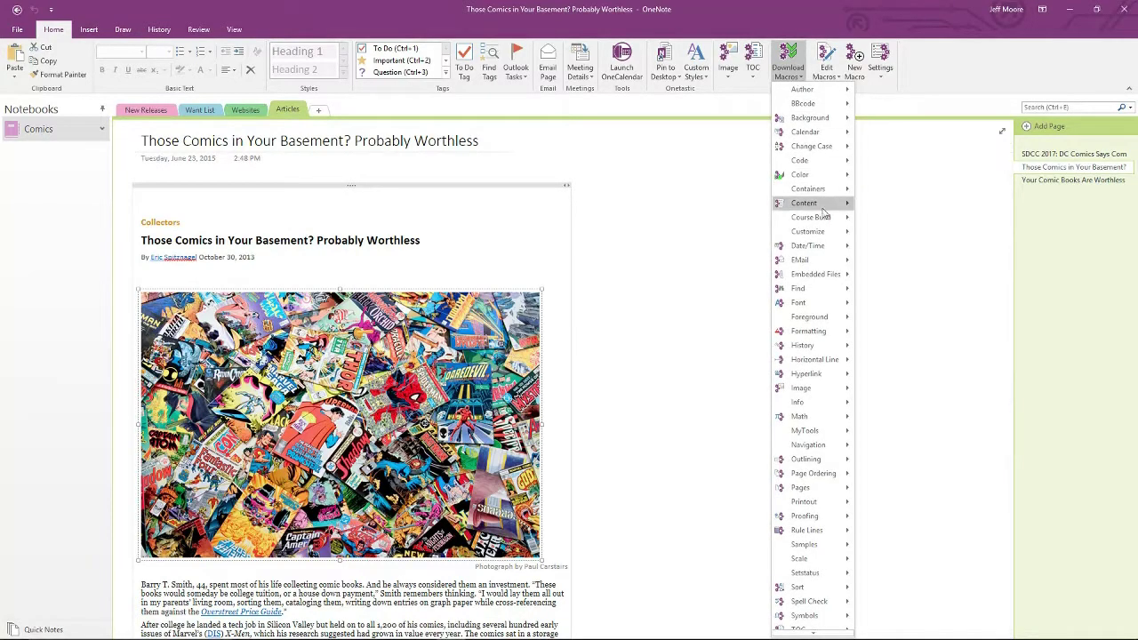
pyautogui.scroll(-1, 824, 468)
pyautogui.scroll(-1, 825, 468)
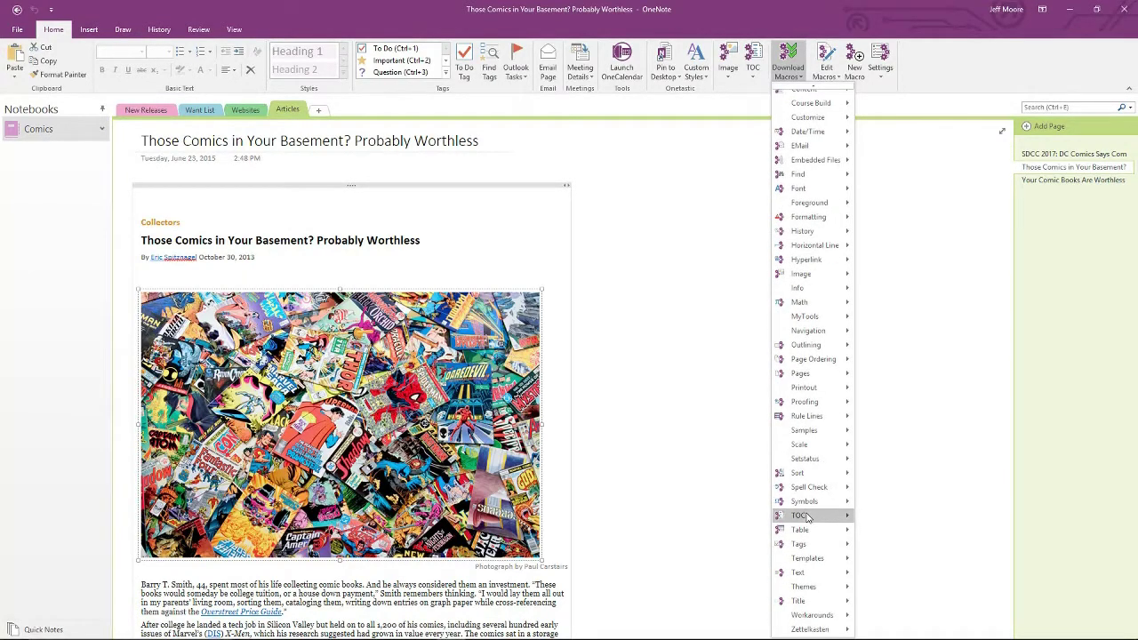
pyautogui.moveTo(840, 523)
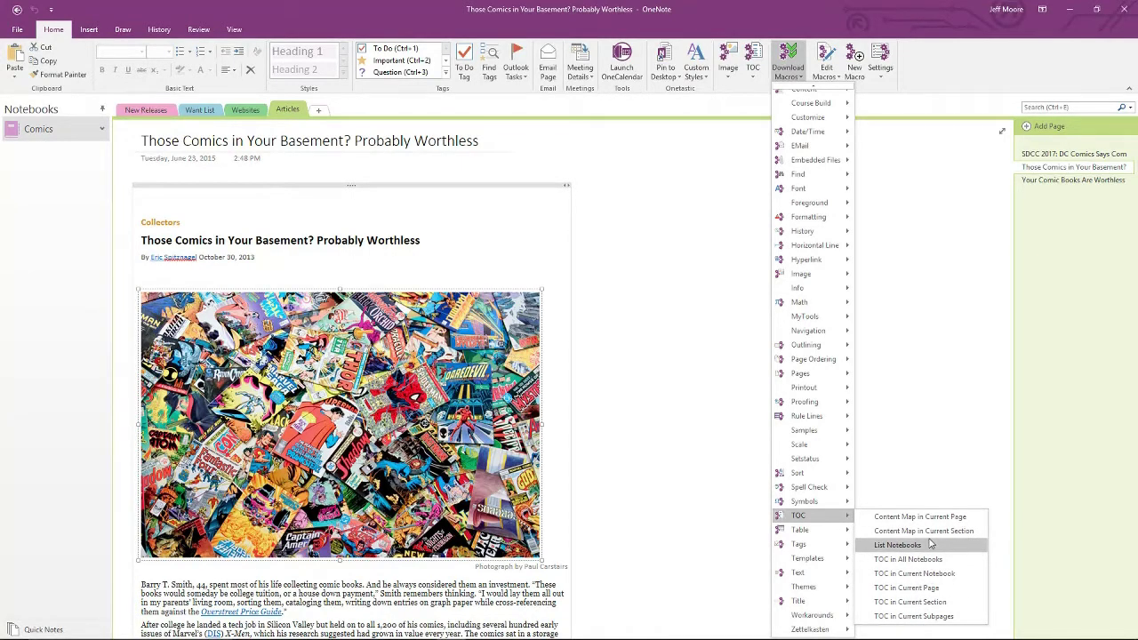
pyautogui.click(325, 111)
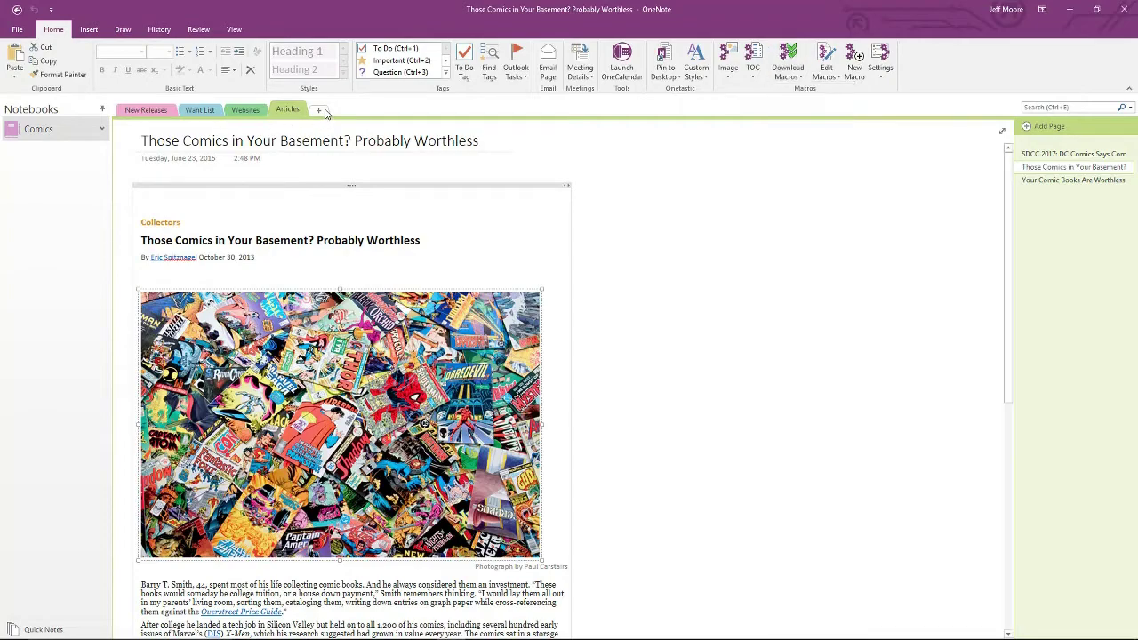
# Add a section named Table of Contents and move it ahead of the New Releases section
pyautogui.click(322, 111)
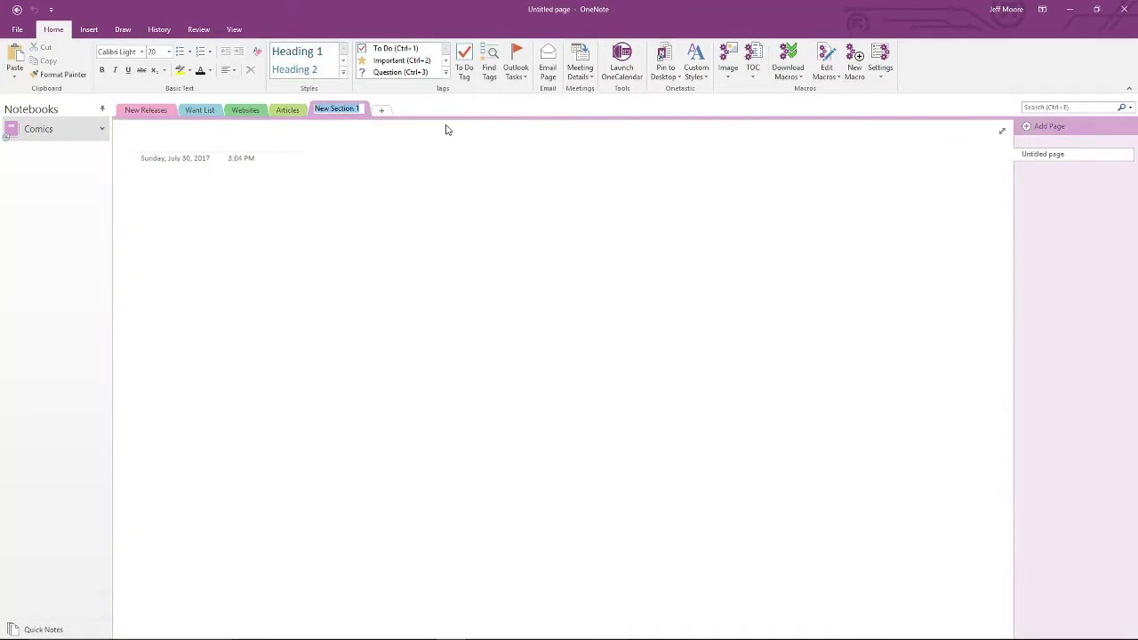
pyautogui.write('Ta')
pyautogui.write('ble of Contents')
pyautogui.click(447, 129)
pyautogui.moveTo(354, 111); pyautogui.dragTo(119, 119)
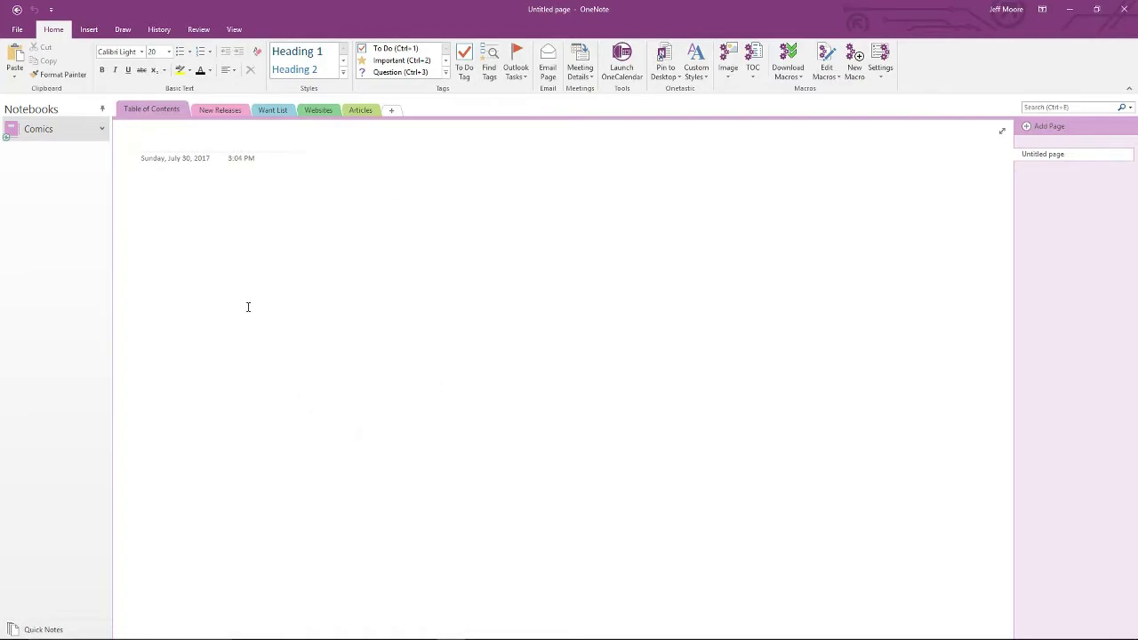
# Start the TOC in Current Notebook macro, review its scope choices, and keep Fast link generation with Pages as the scope
pyautogui.click(753, 67)
pyautogui.click(799, 90)
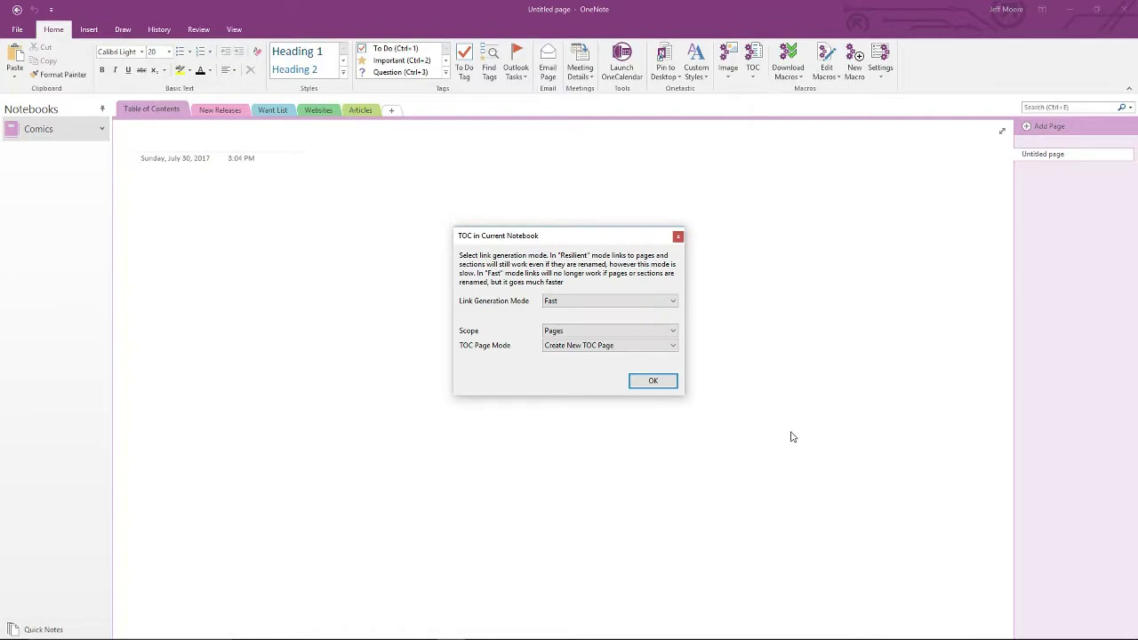
pyautogui.click(559, 304)
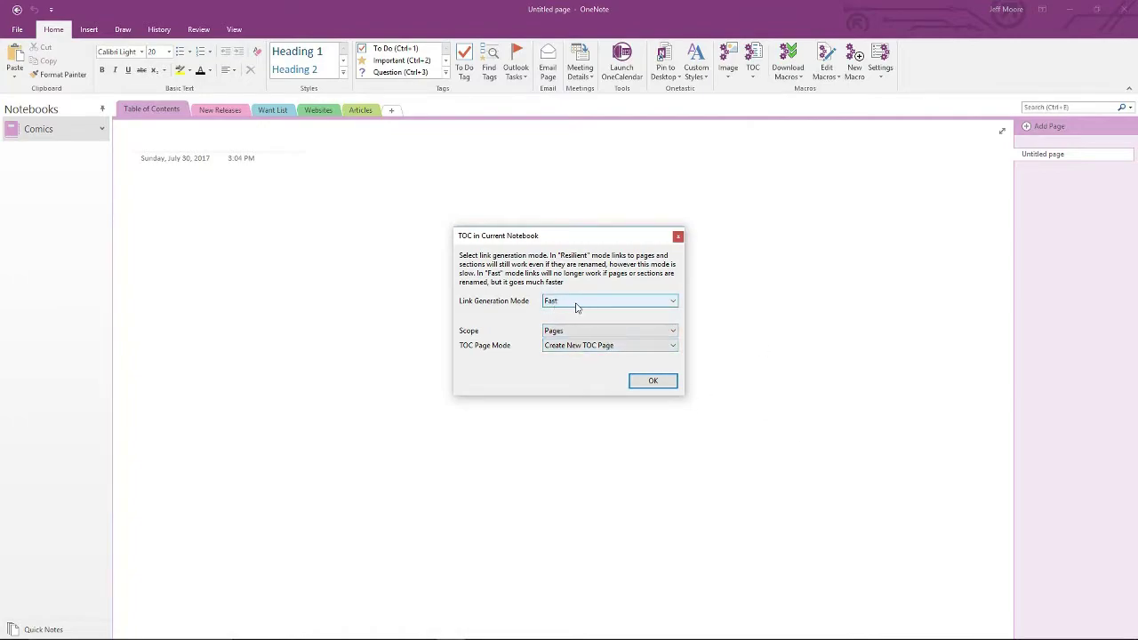
pyautogui.click(562, 336)
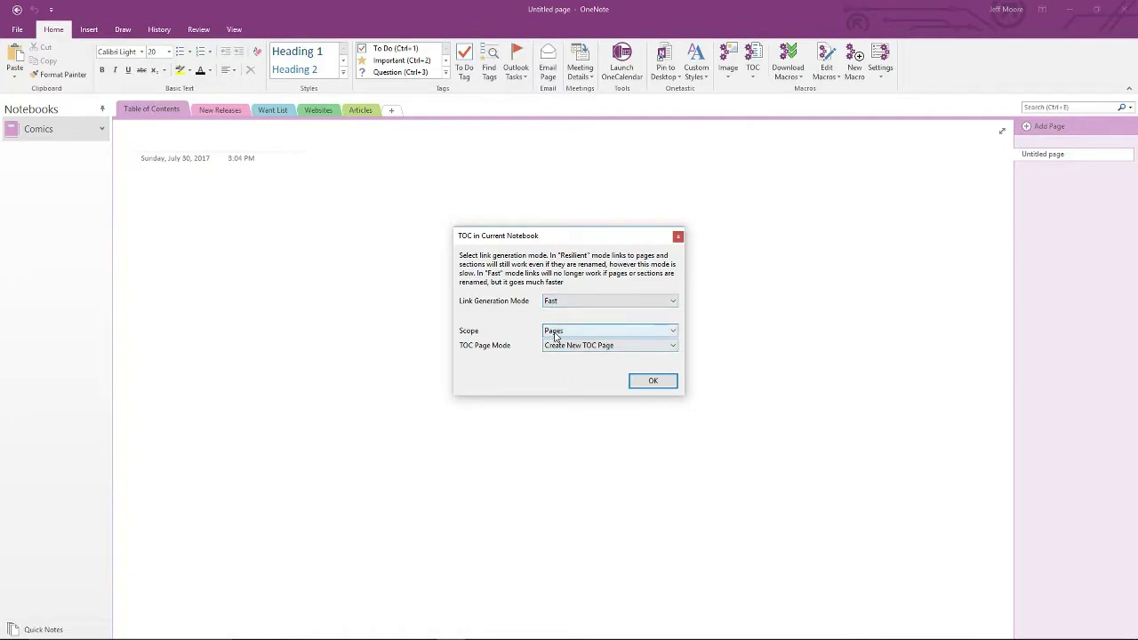
pyautogui.click(574, 334)
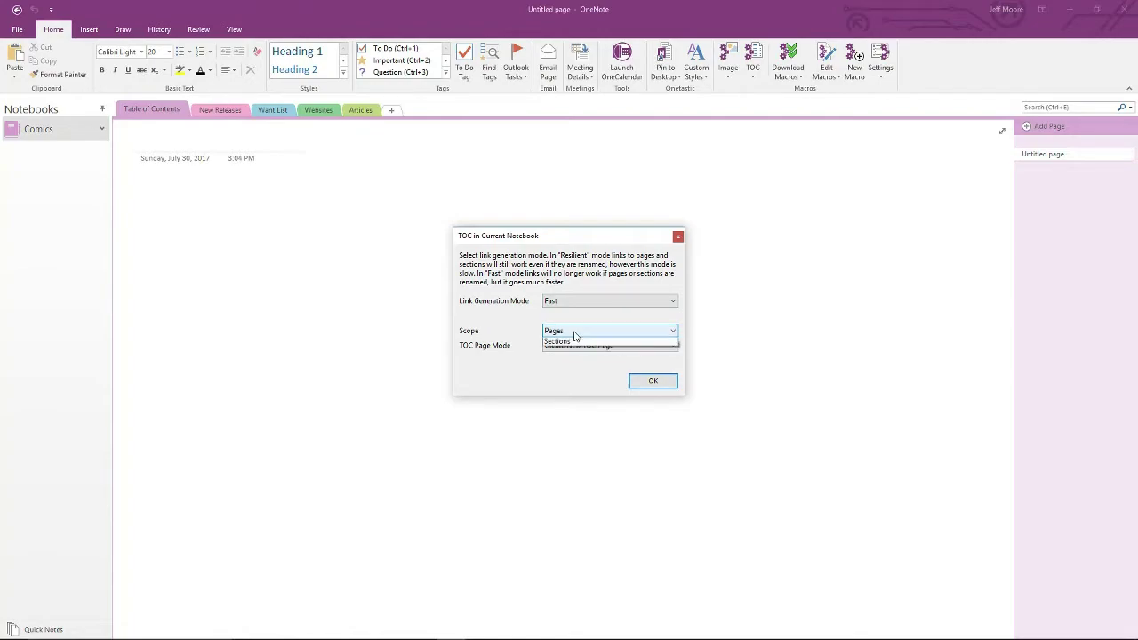
pyautogui.click(574, 335)
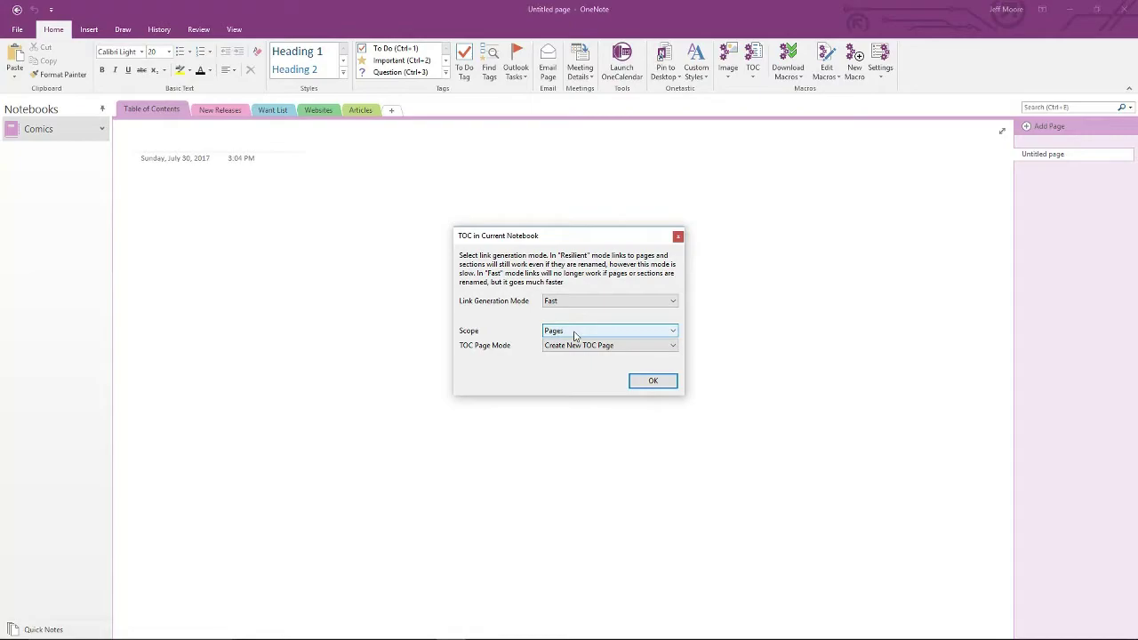
pyautogui.click(574, 334)
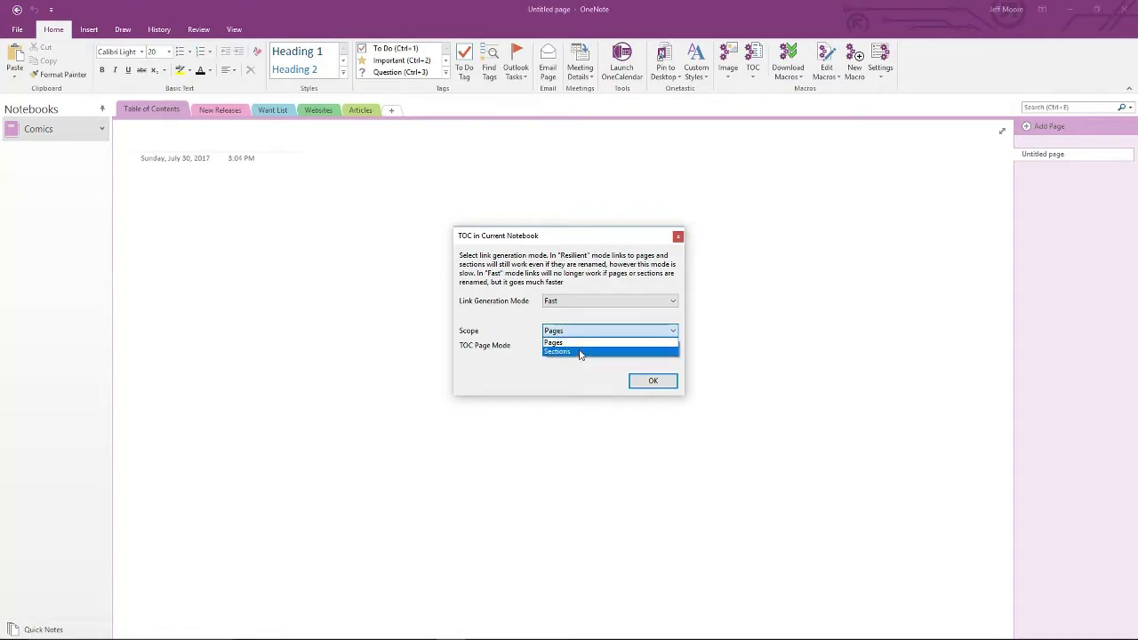
pyautogui.click(580, 356)
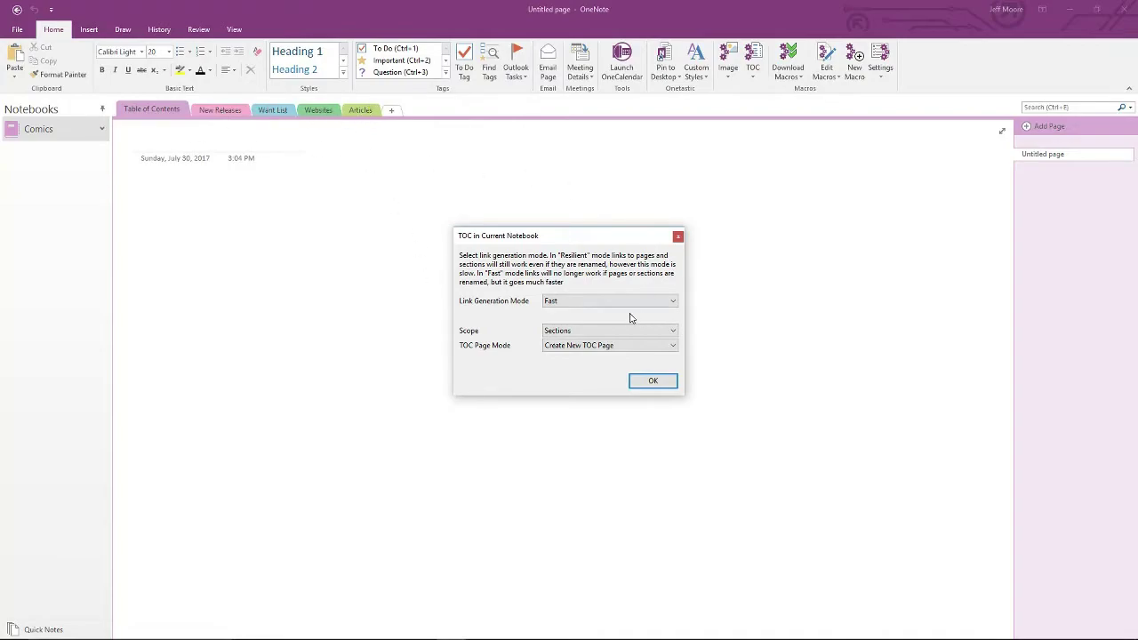
pyautogui.click(610, 331)
pyautogui.click(605, 356)
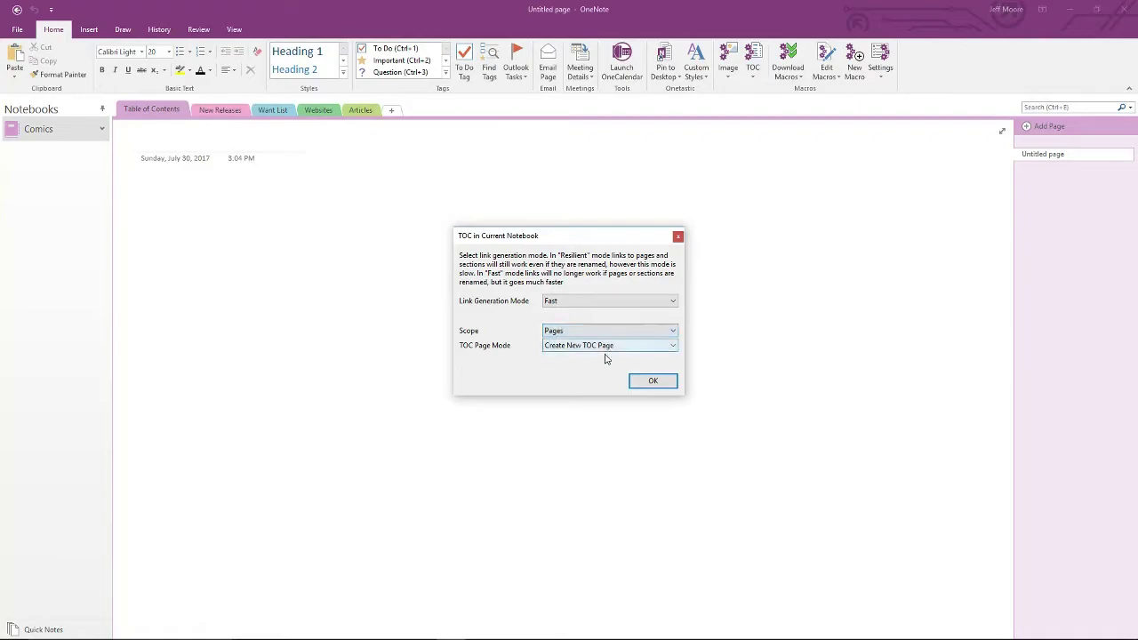
# Set the TOC page mode to Update TOC in Current Page and generate the table of contents
pyautogui.click(670, 347)
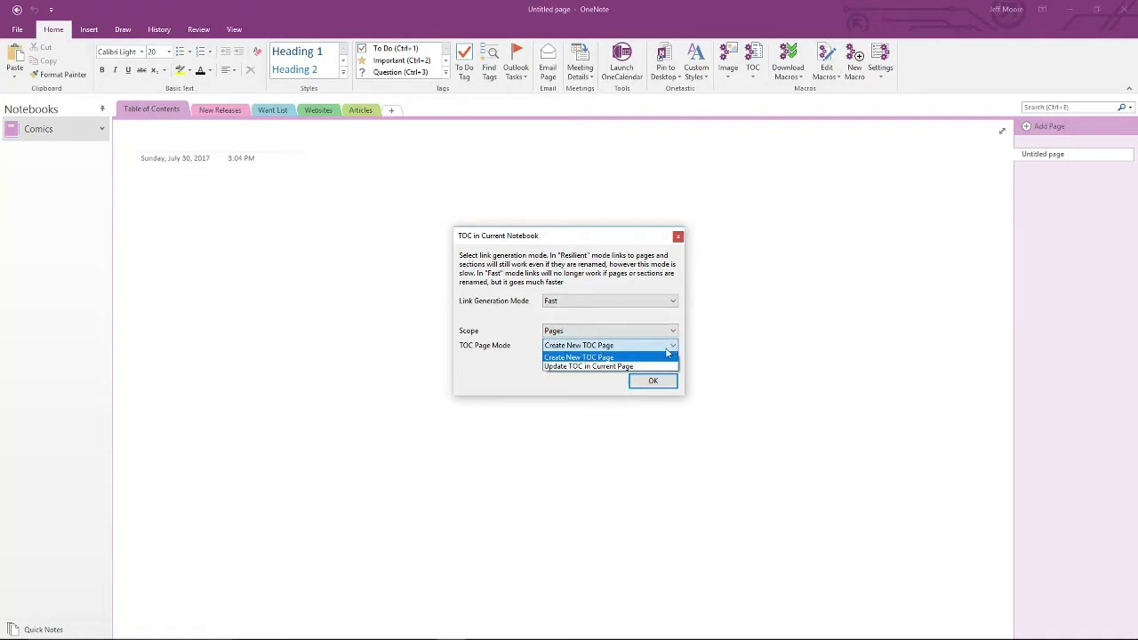
pyautogui.click(585, 367)
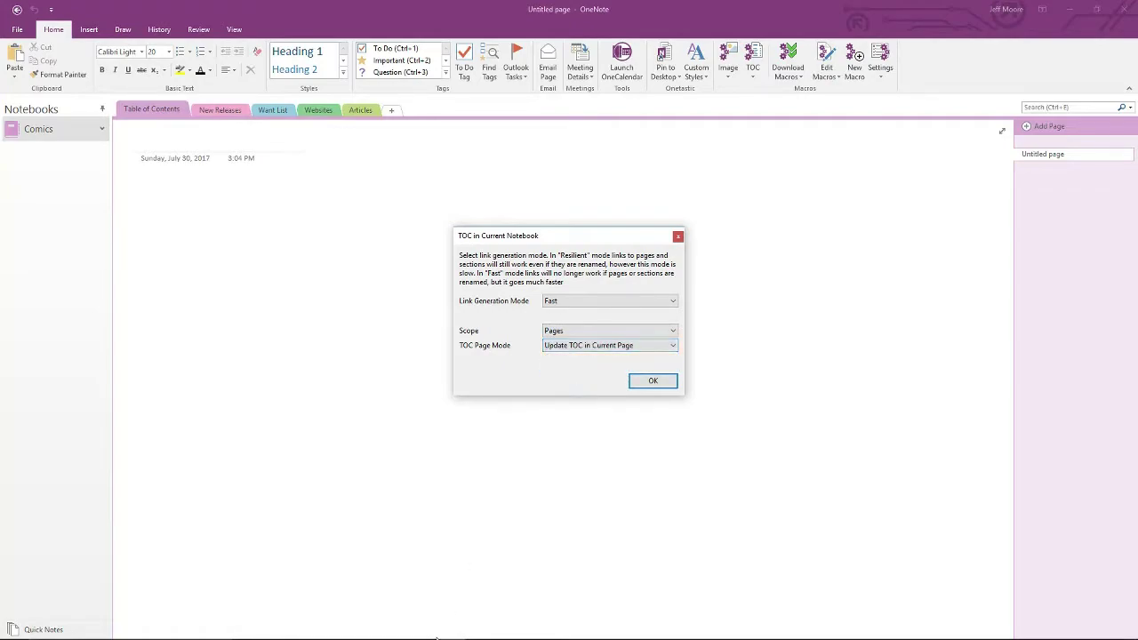
pyautogui.click(654, 382)
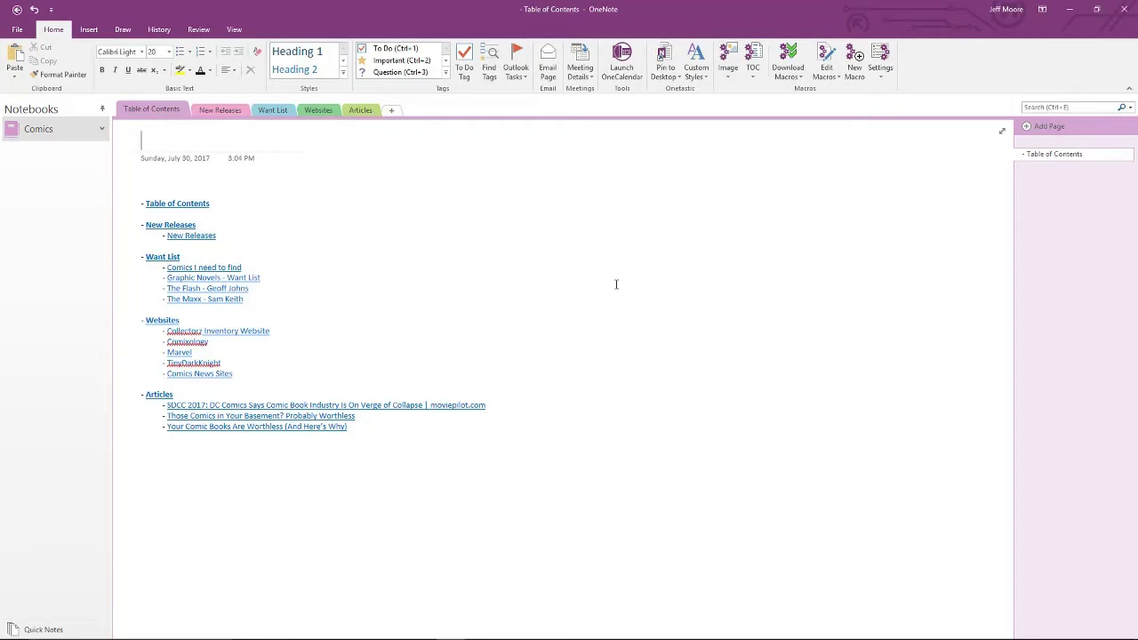
# Add a section named Artists after the Articles section
pyautogui.click(391, 110)
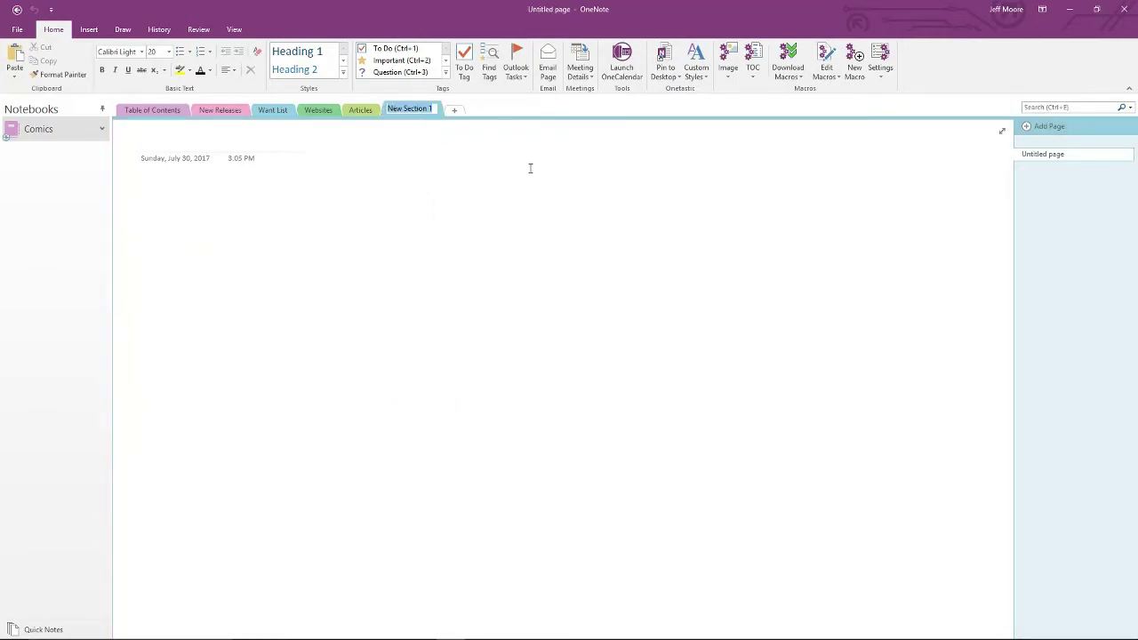
pyautogui.write('Artists')
pyautogui.press('Return')
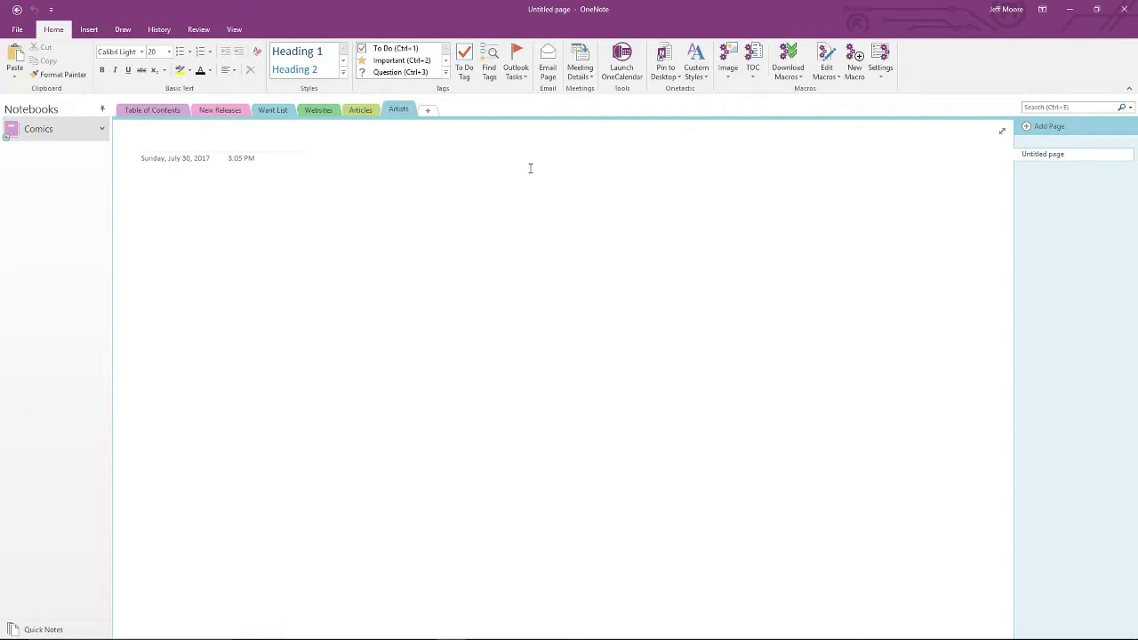
# Refresh the table of contents page with the TOC in Current Notebook macro, using Update TOC in Current Page
pyautogui.click(151, 109)
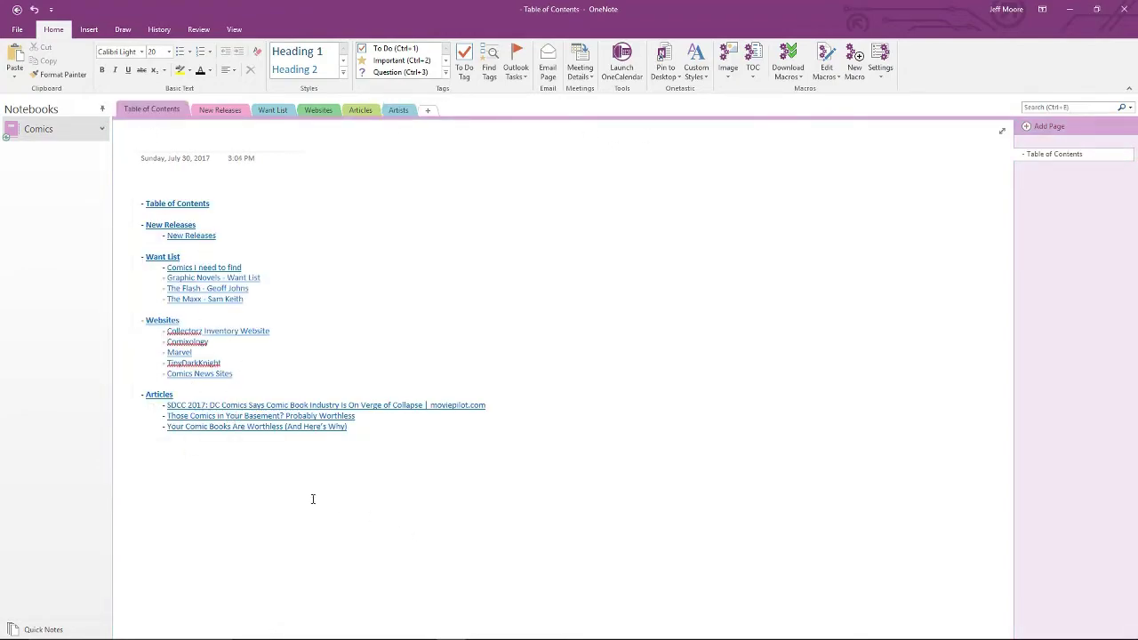
pyautogui.click(753, 71)
pyautogui.click(782, 94)
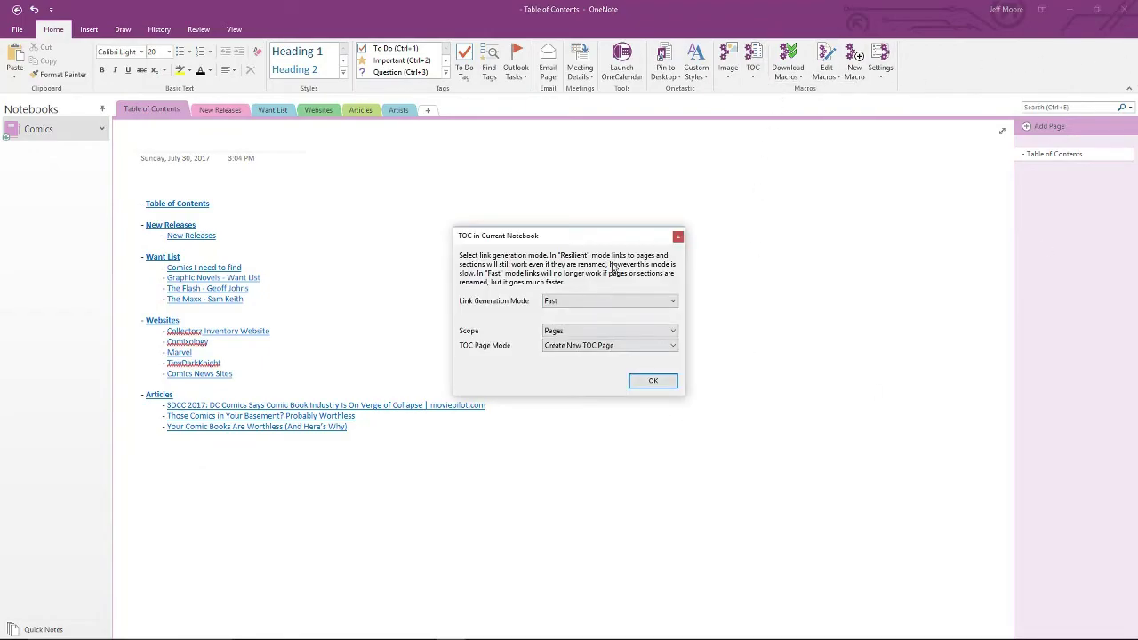
pyautogui.click(603, 349)
pyautogui.click(604, 366)
pyautogui.click(654, 380)
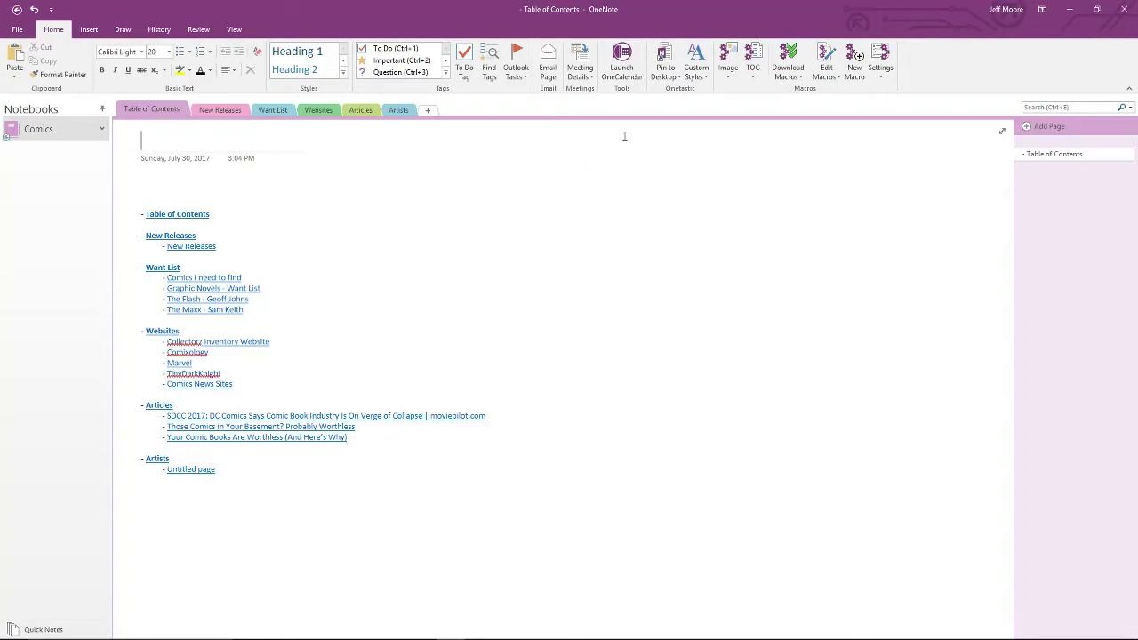
# Look through the Sort category of the downloadable Onetastic macros
pyautogui.click(801, 78)
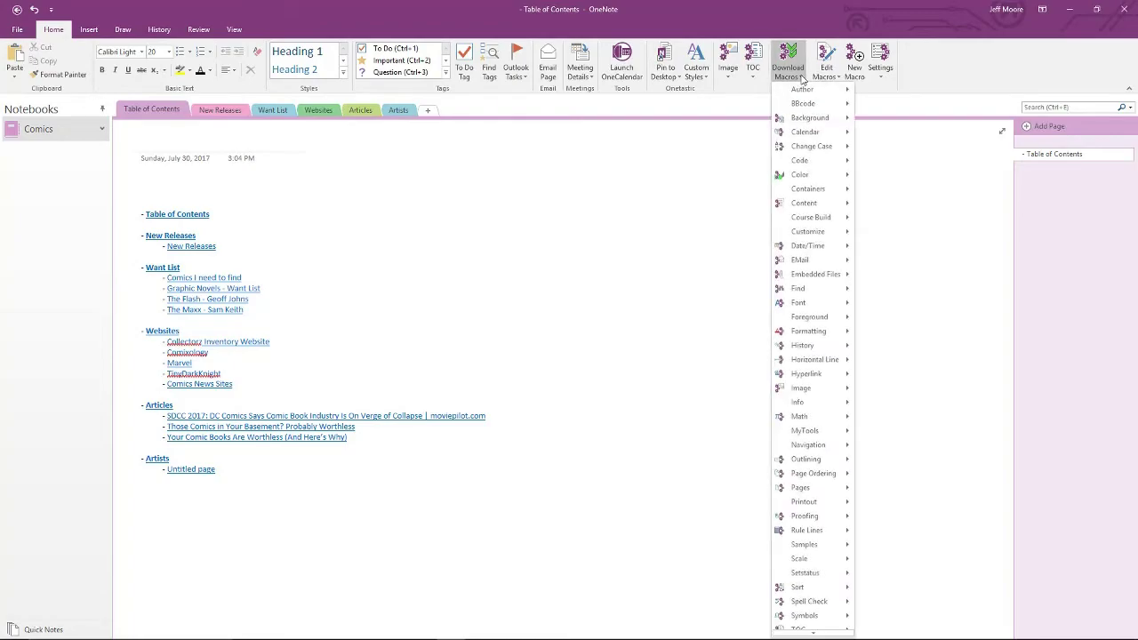
pyautogui.scroll(-3, 827, 480)
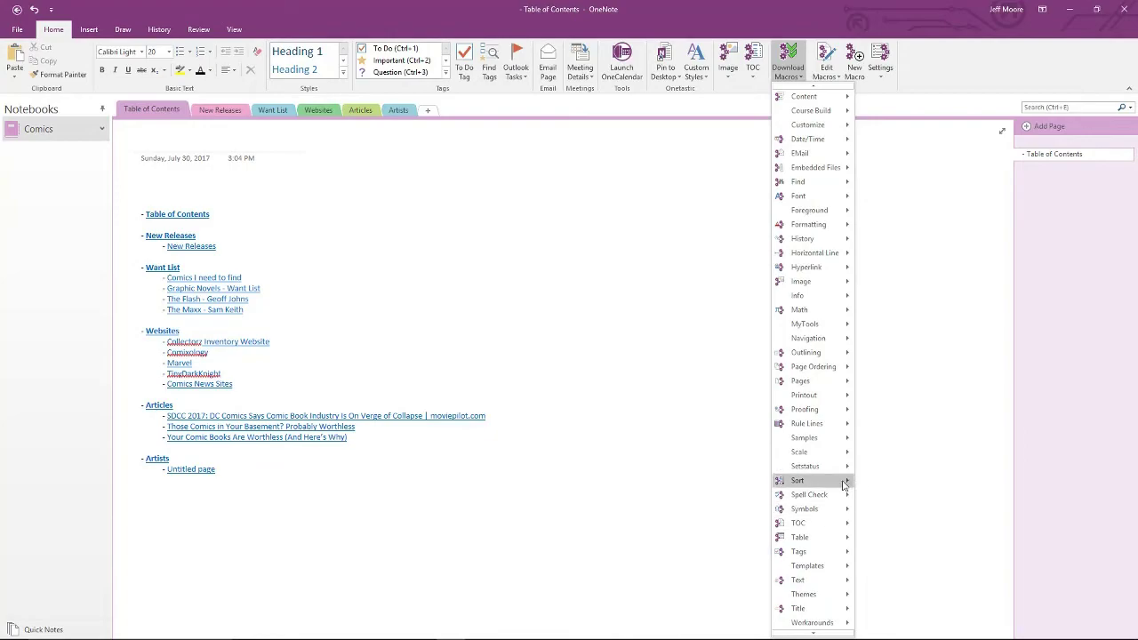
pyautogui.moveTo(852, 481)
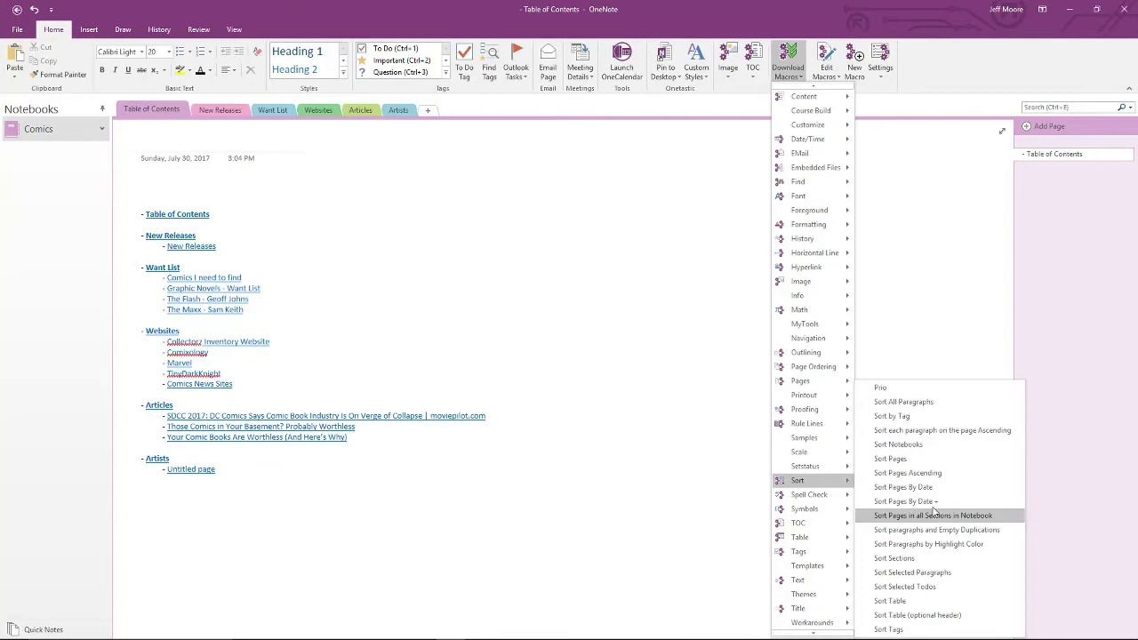
# Install the Sort Pages macro from the Sort category of the downloadable macros
pyautogui.click(922, 463)
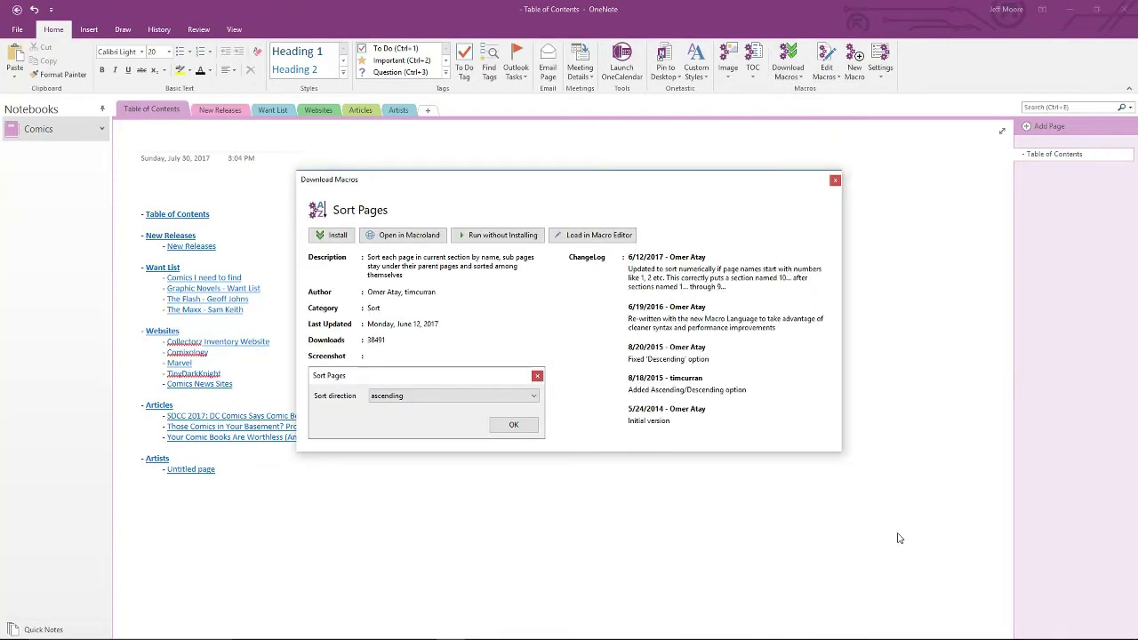
pyautogui.click(329, 238)
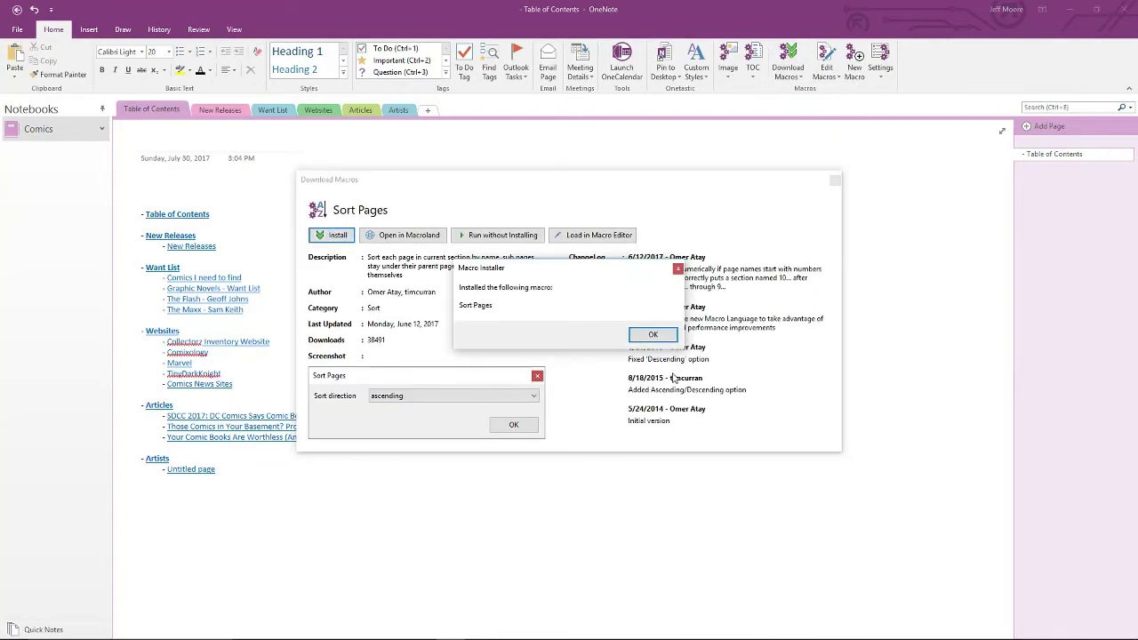
pyautogui.click(657, 337)
pyautogui.click(835, 180)
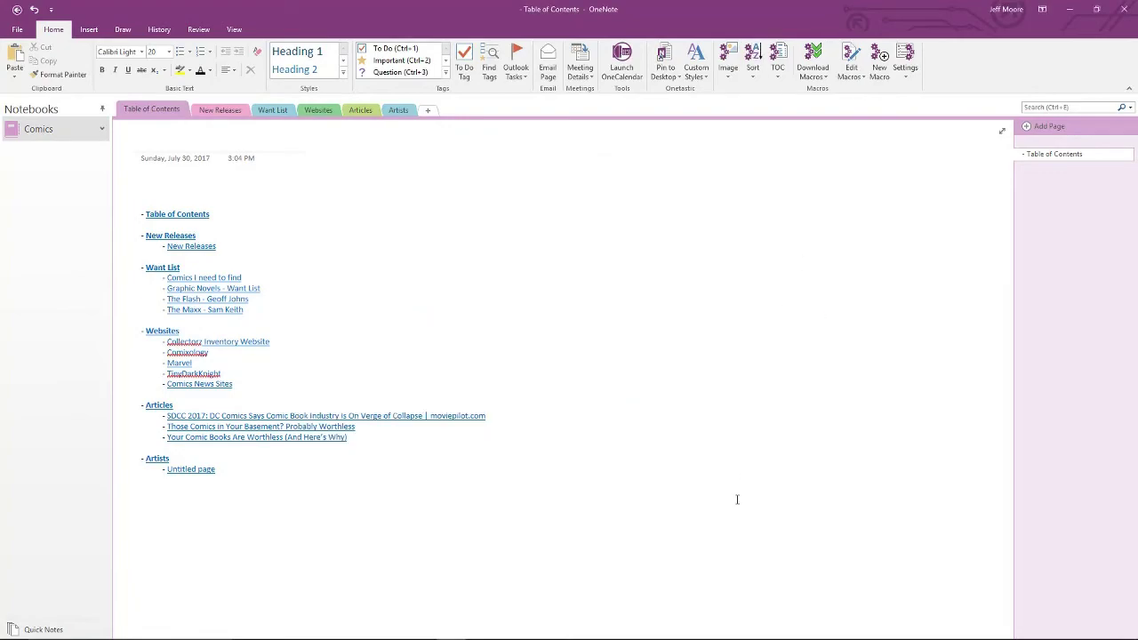
# Move the Comics I need to find page to the end of the Want List section, and sort the section's pages ascending with Sort Pages
pyautogui.click(272, 110)
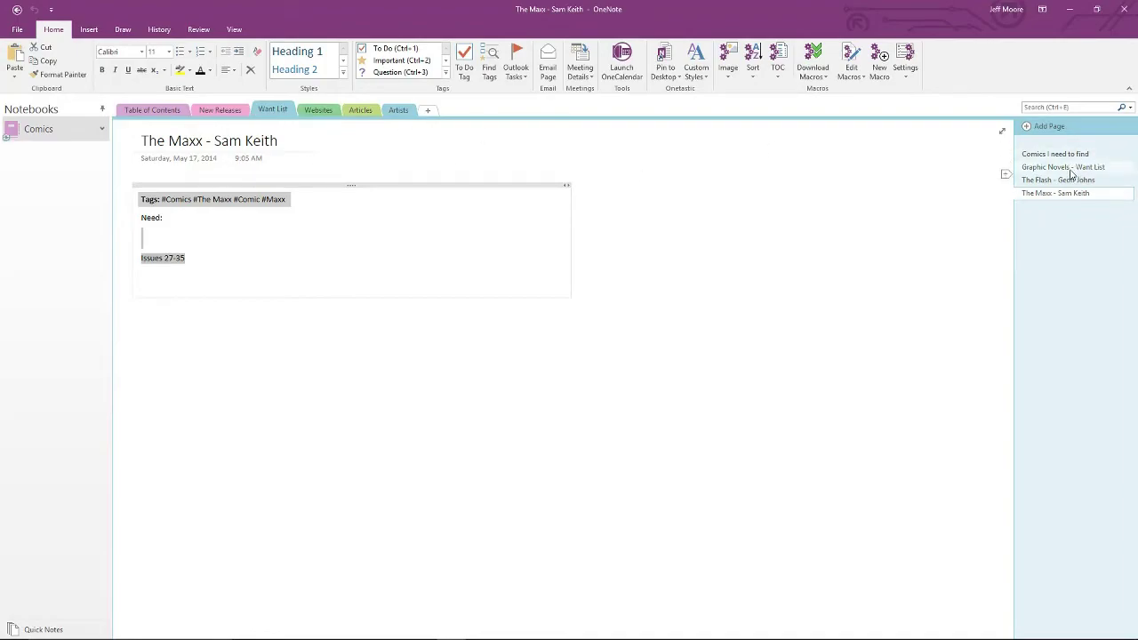
pyautogui.moveTo(1072, 169)
pyautogui.mouseDown()
pyautogui.moveTo(1078, 157)
pyautogui.moveTo(1067, 155)
pyautogui.moveTo(1053, 213)
pyautogui.mouseUp()
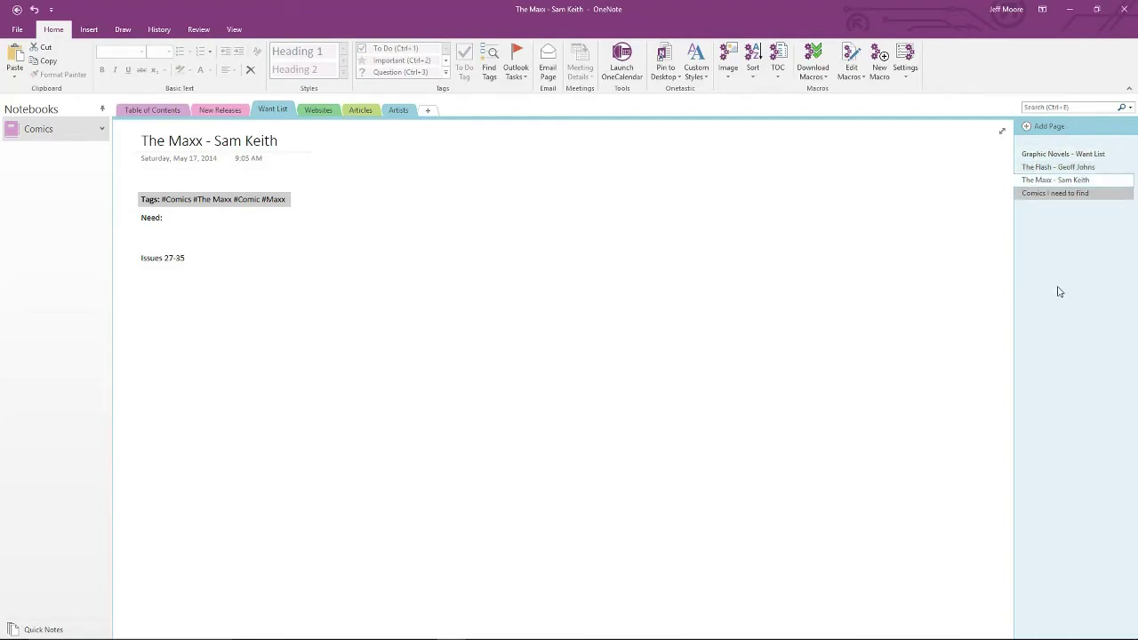
pyautogui.click(760, 81)
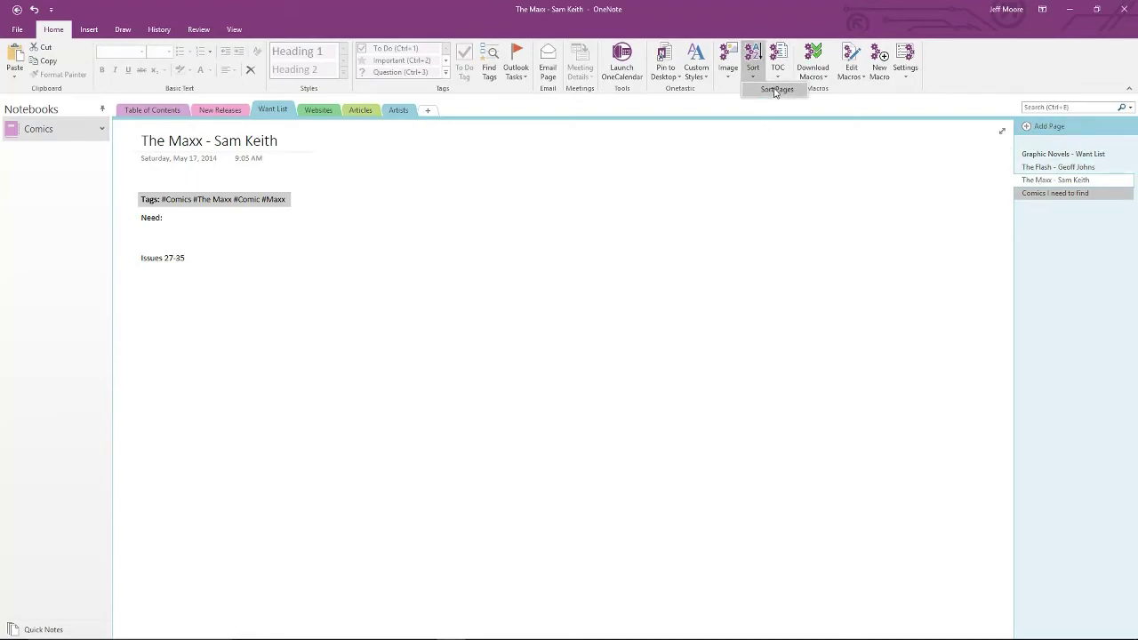
pyautogui.click(775, 92)
pyautogui.click(639, 333)
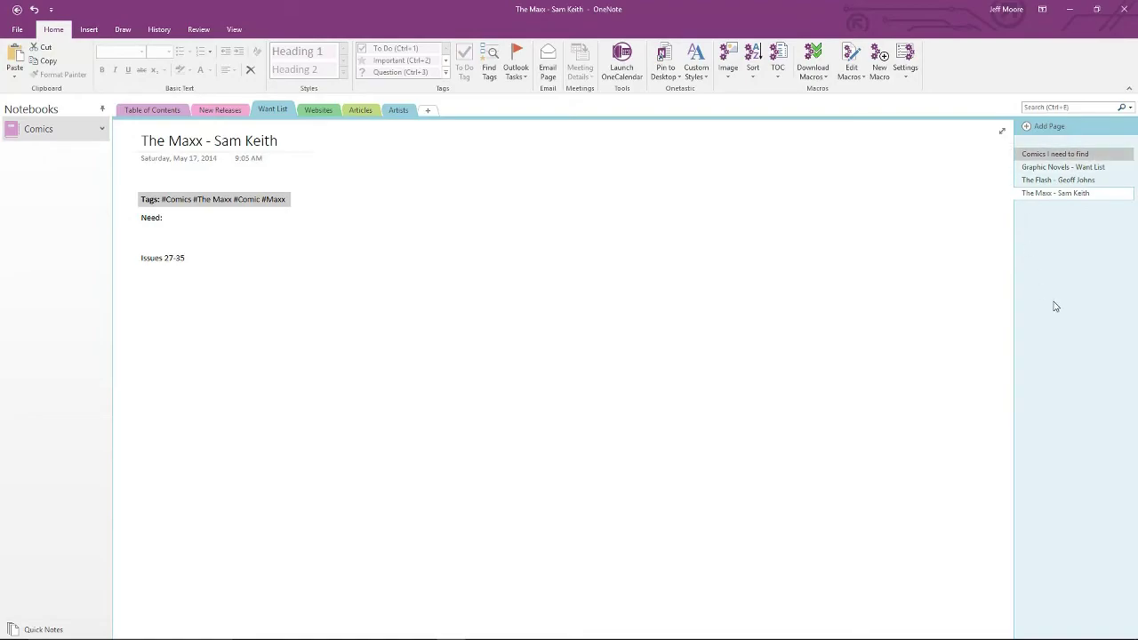
# Sort the pages of the Websites section in ascending order with the Sort Pages macro
pyautogui.click(152, 109)
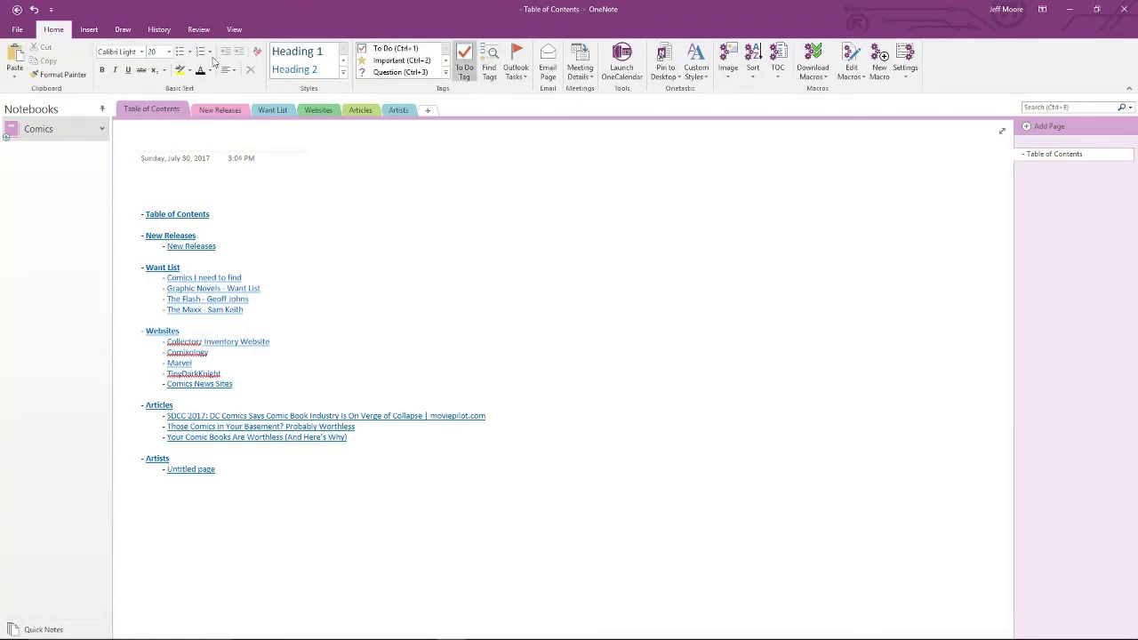
pyautogui.click(213, 110)
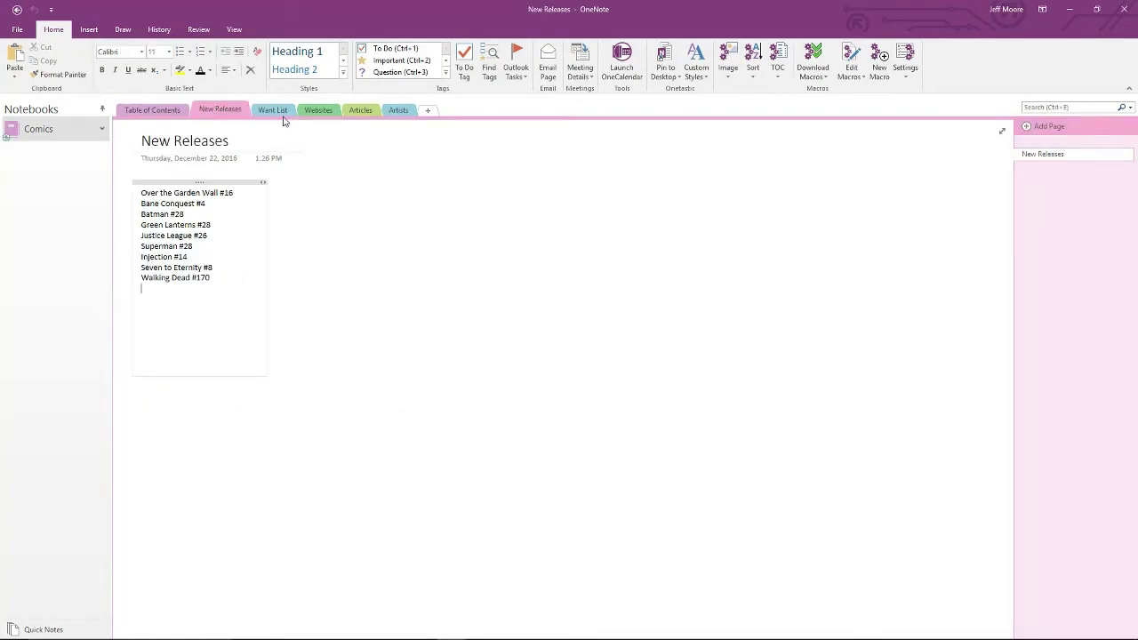
pyautogui.click(282, 115)
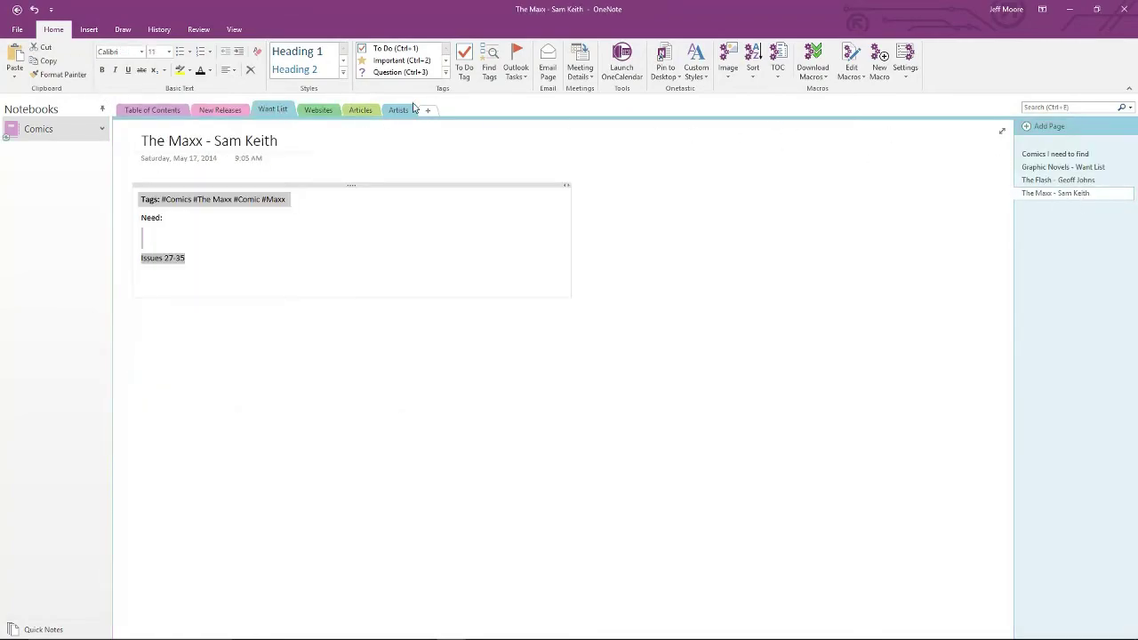
pyautogui.click(321, 111)
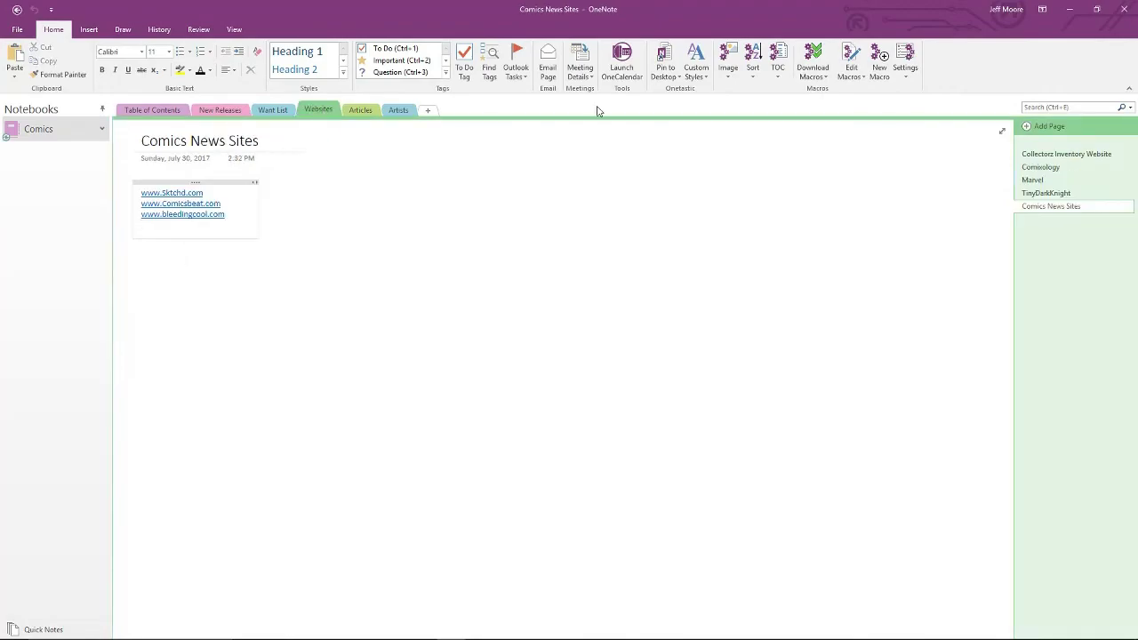
pyautogui.click(754, 77)
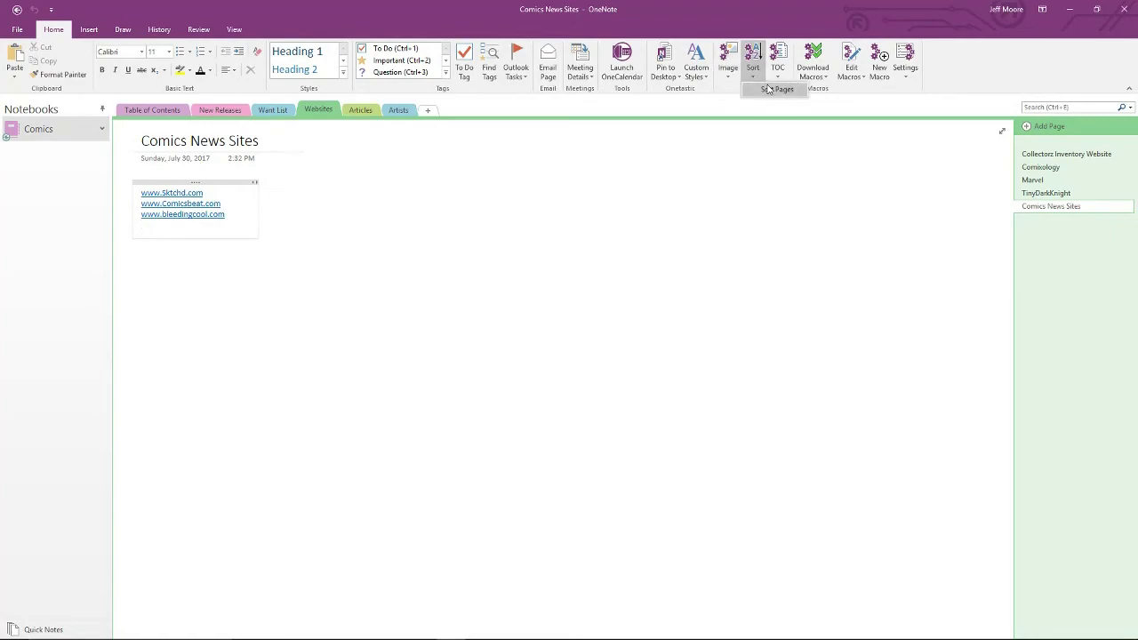
pyautogui.click(772, 88)
pyautogui.click(648, 331)
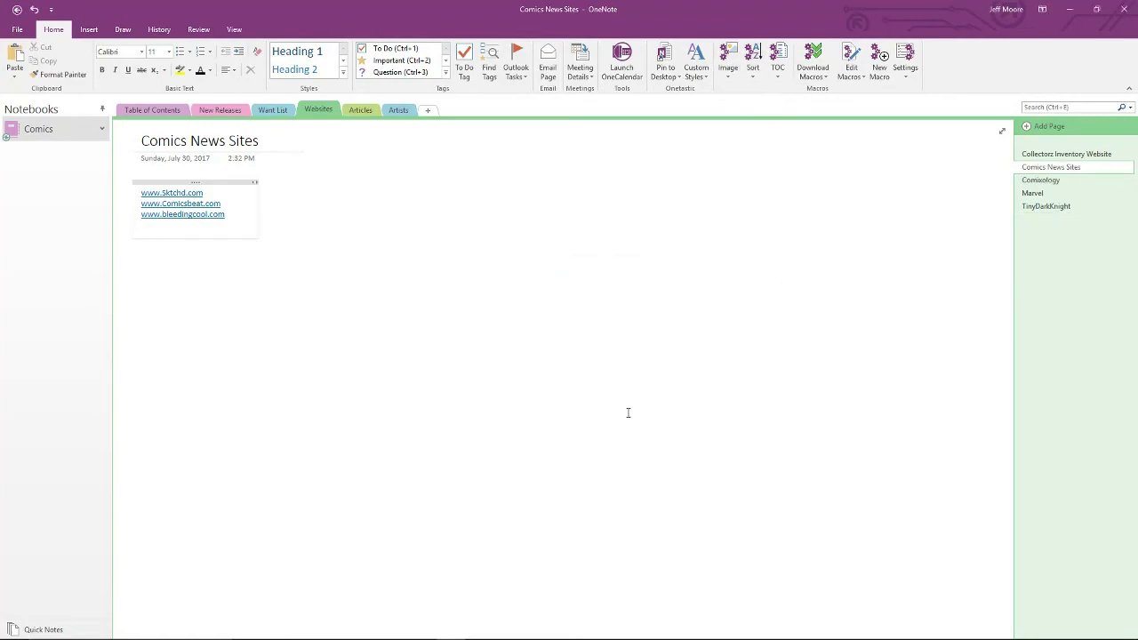
# Refresh the Table of Contents page with TOC in Current Notebook, setting the TOC page mode to Update TOC in Current Page
pyautogui.click(152, 111)
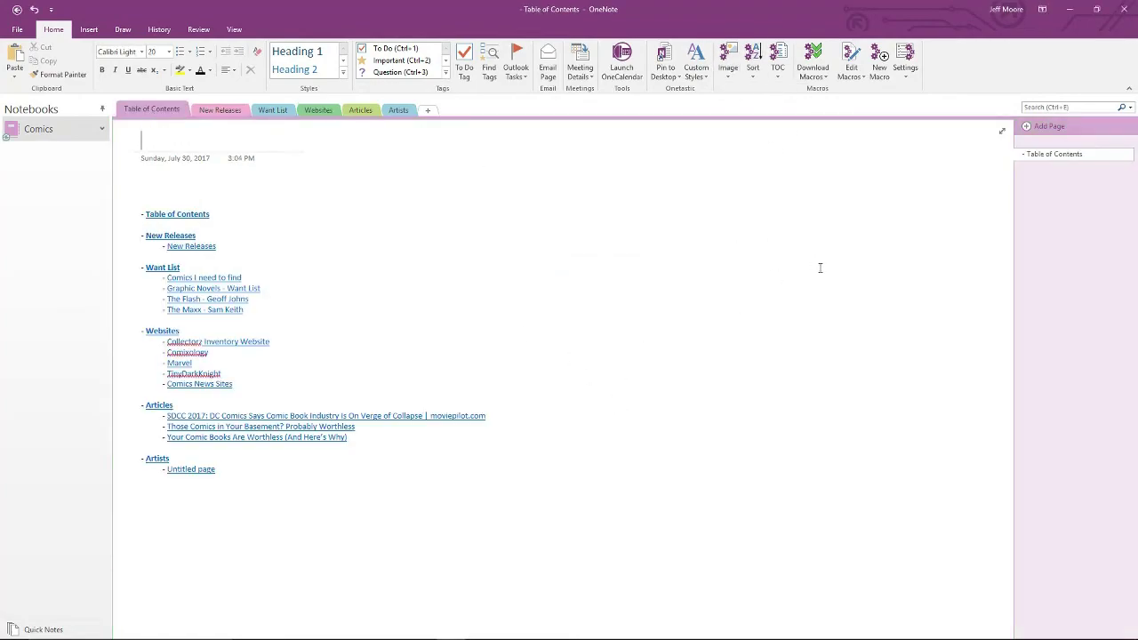
pyautogui.click(804, 89)
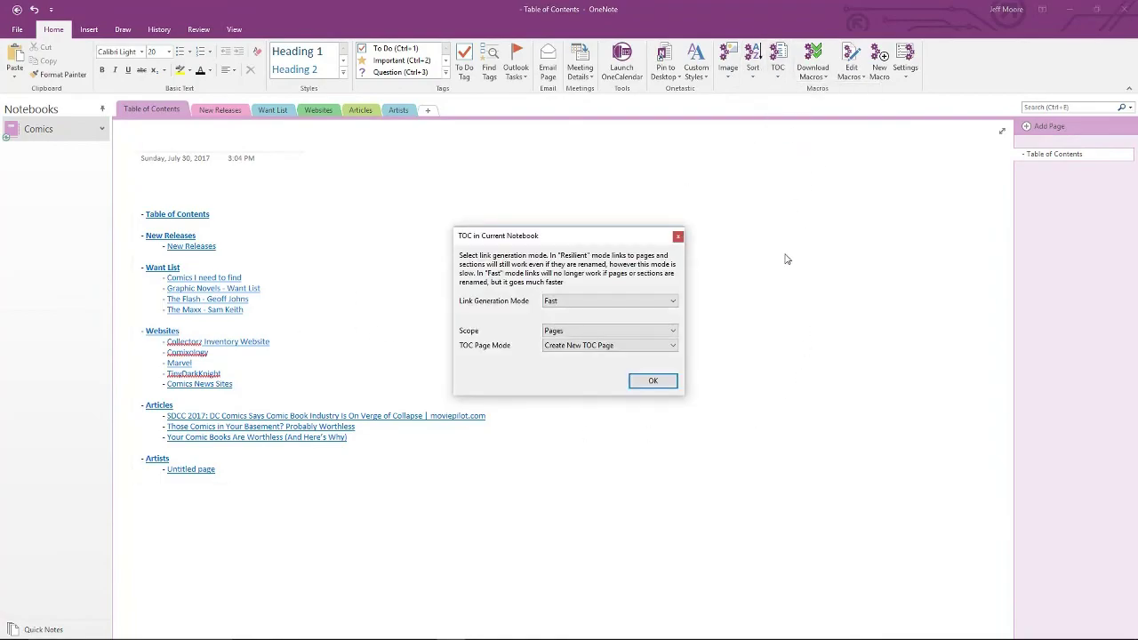
pyautogui.click(659, 348)
pyautogui.click(622, 369)
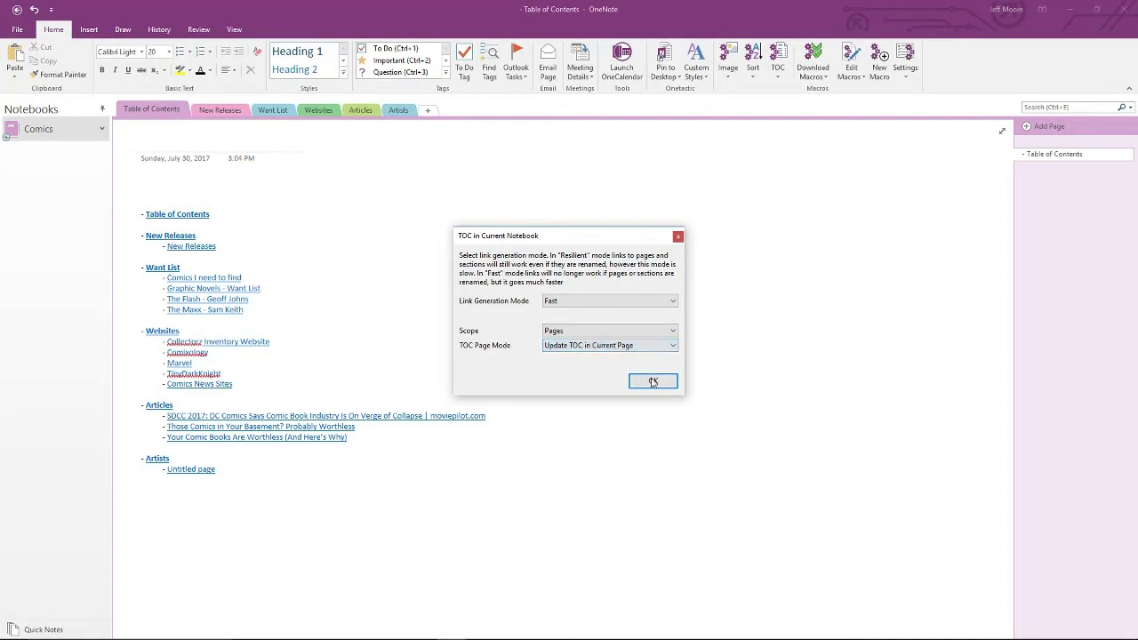
pyautogui.click(653, 381)
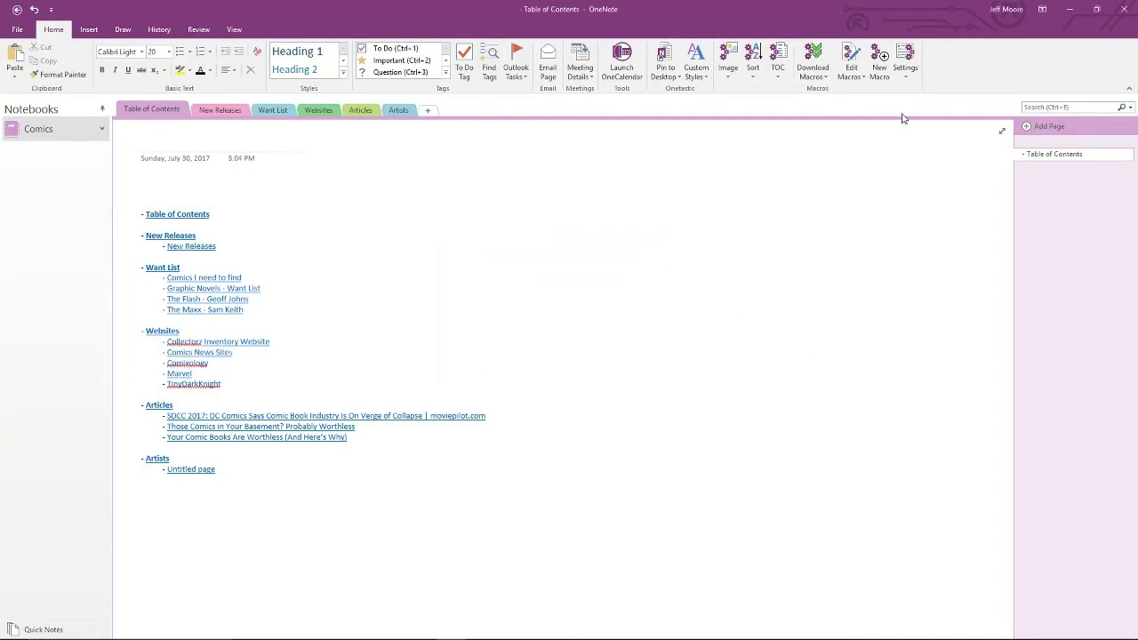
pyautogui.click(819, 78)
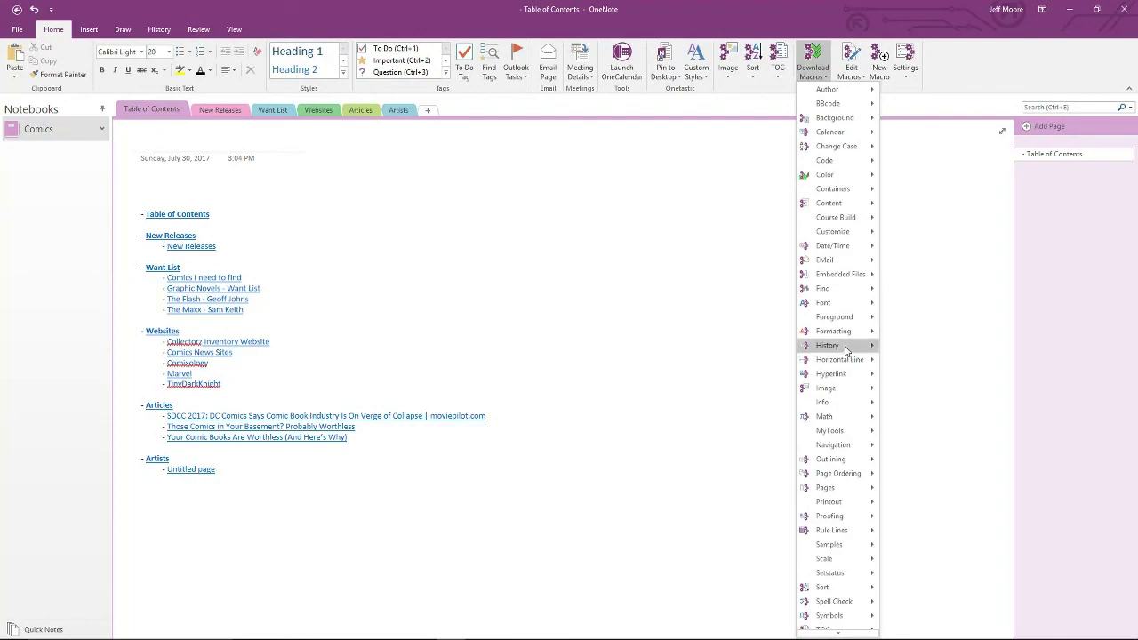
pyautogui.moveTo(846, 350)
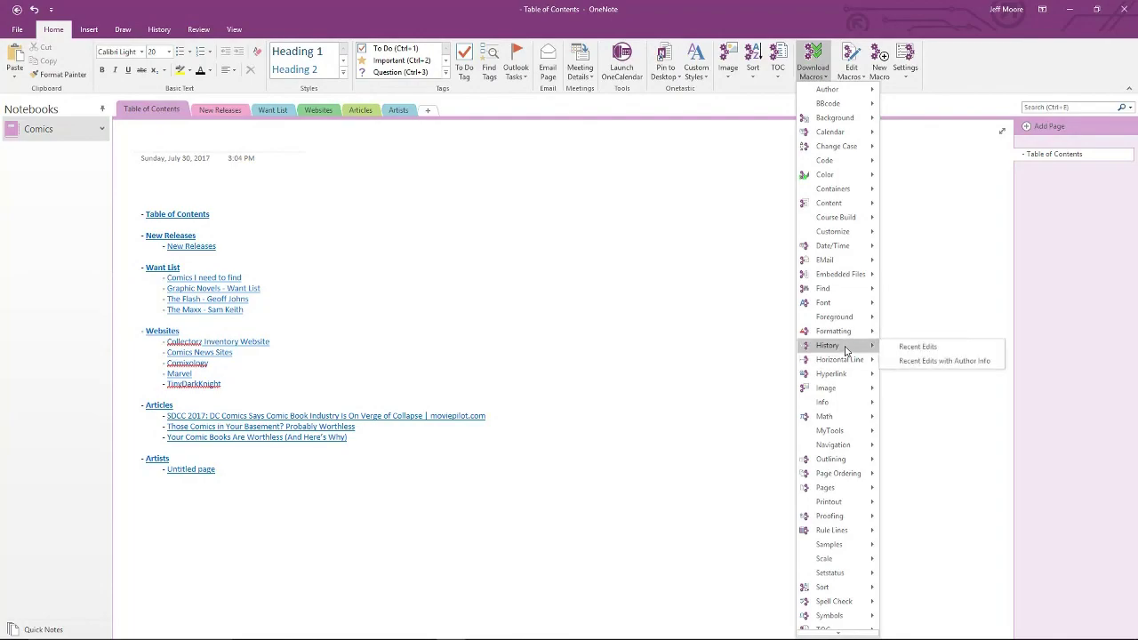
pyautogui.click(750, 424)
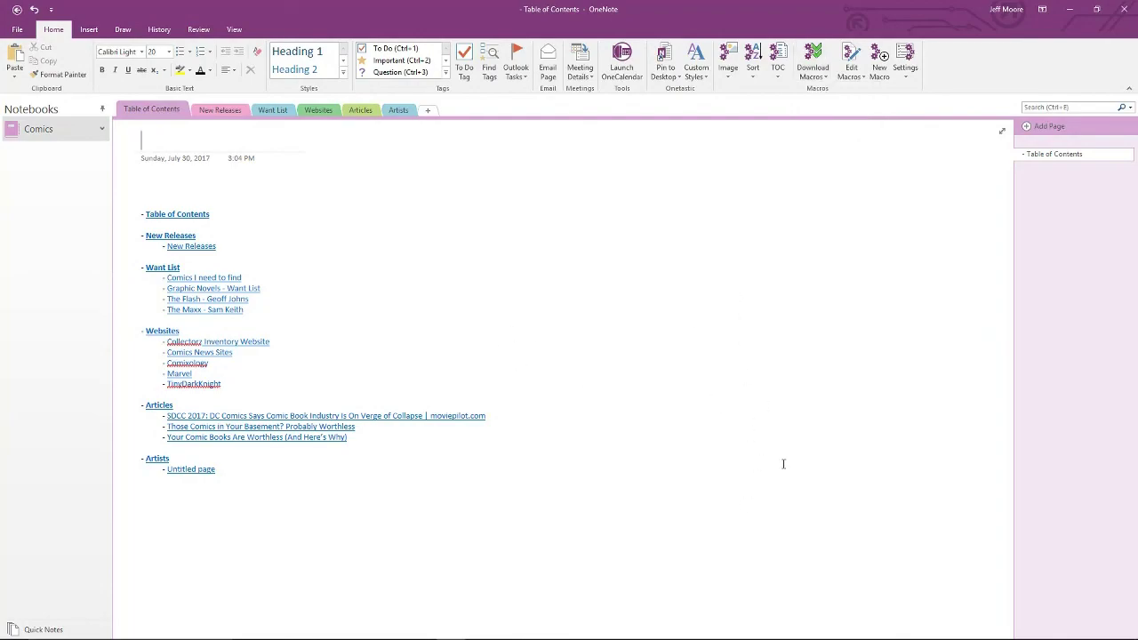